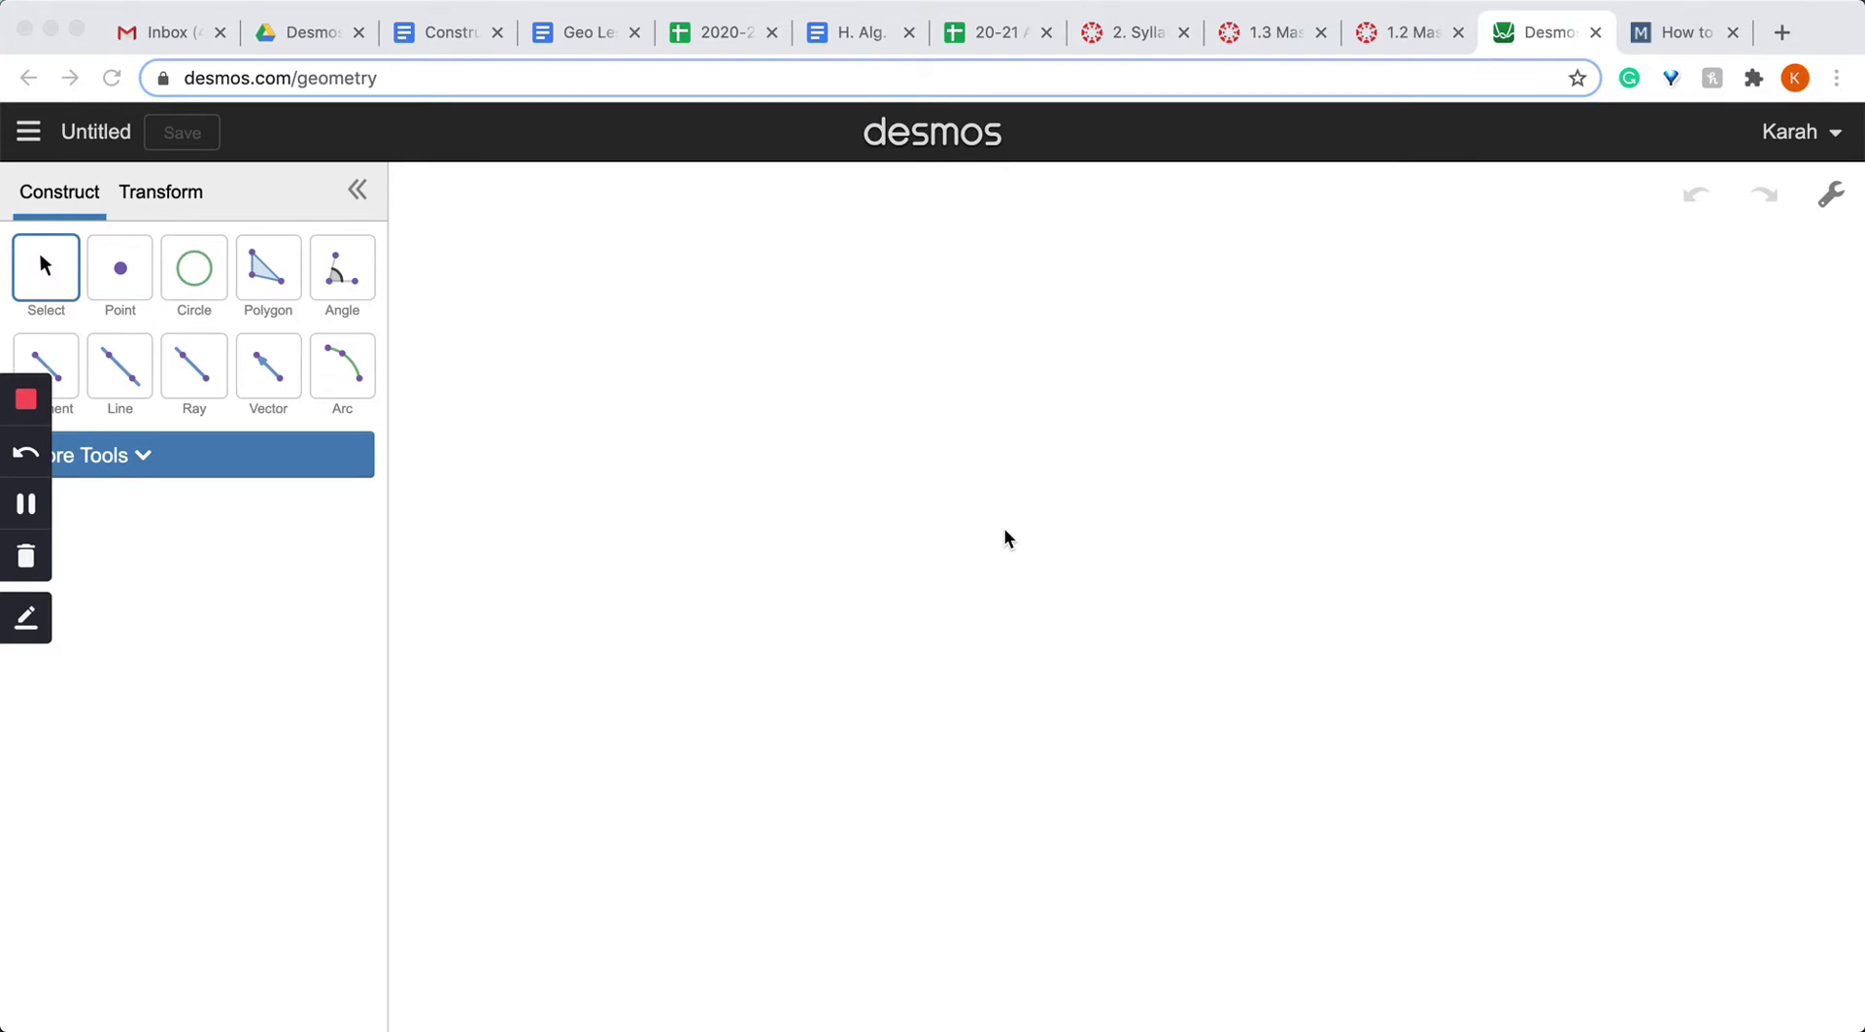
# Title the construction 'Square Inscribed in Circle #1' and save it
pyautogui.click(100, 129)
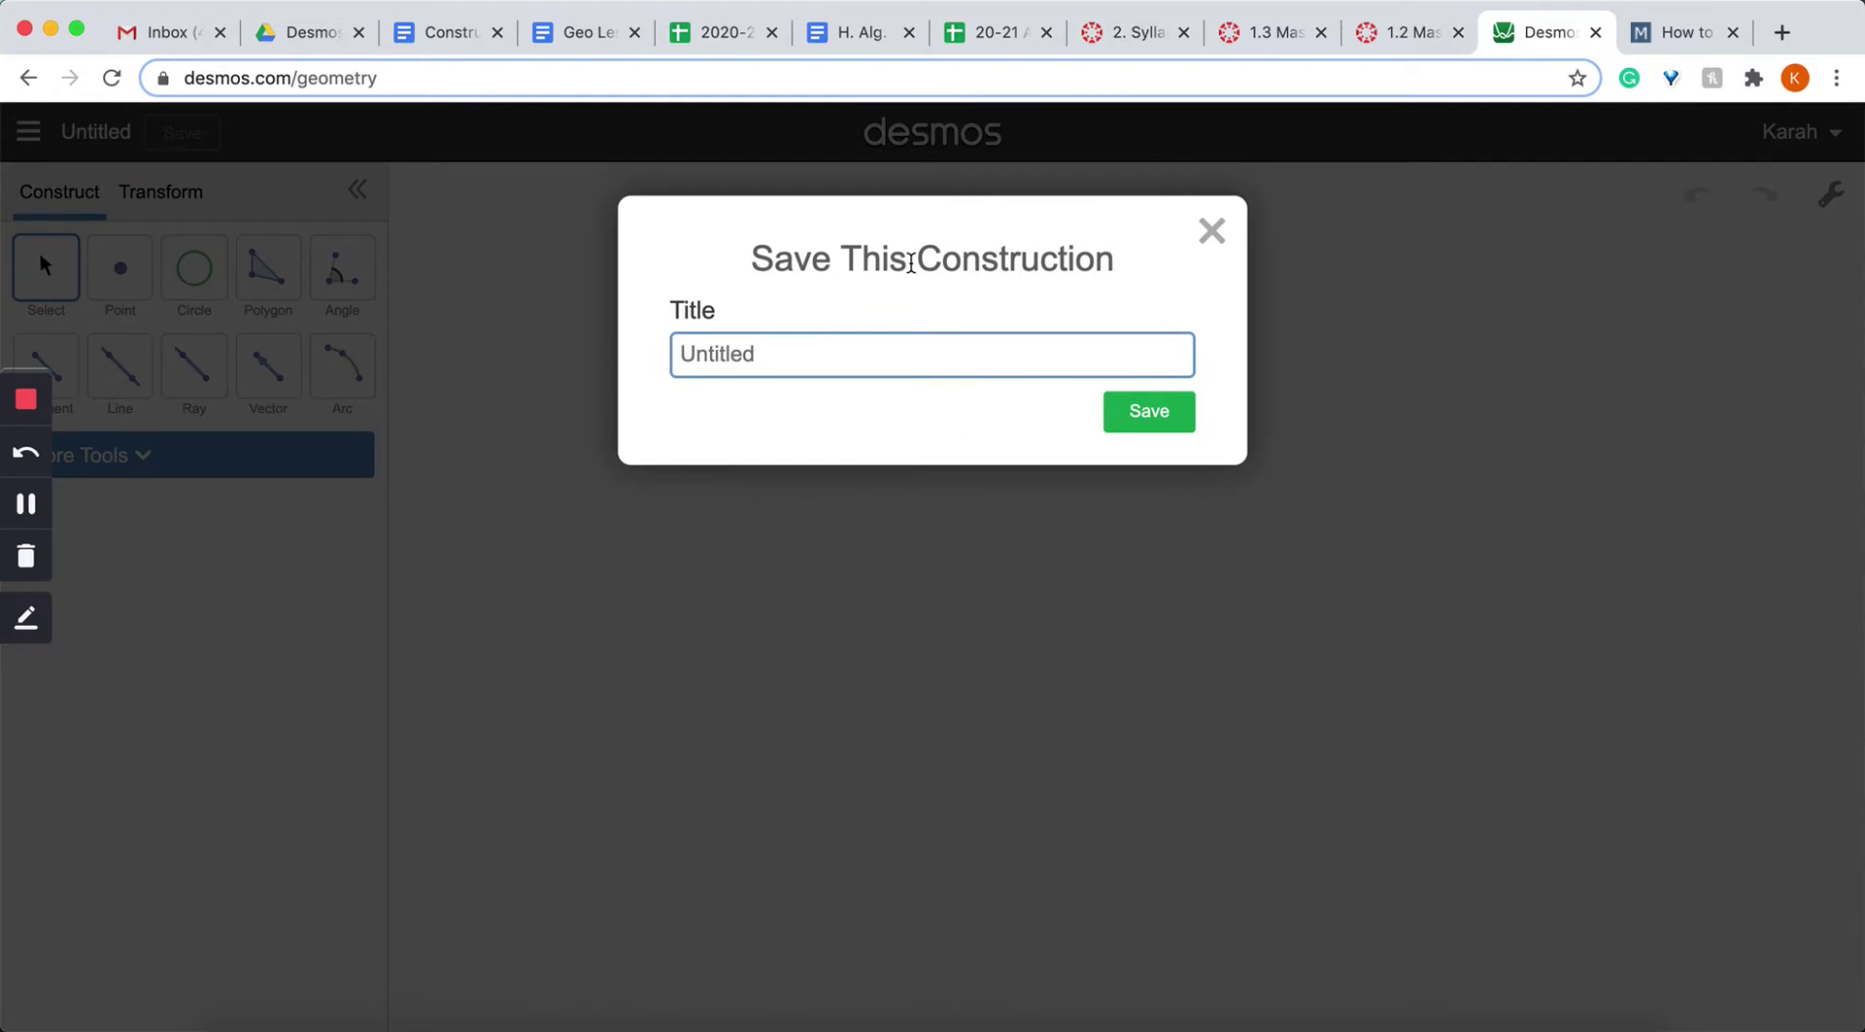
pyautogui.write('Square Inscribe')
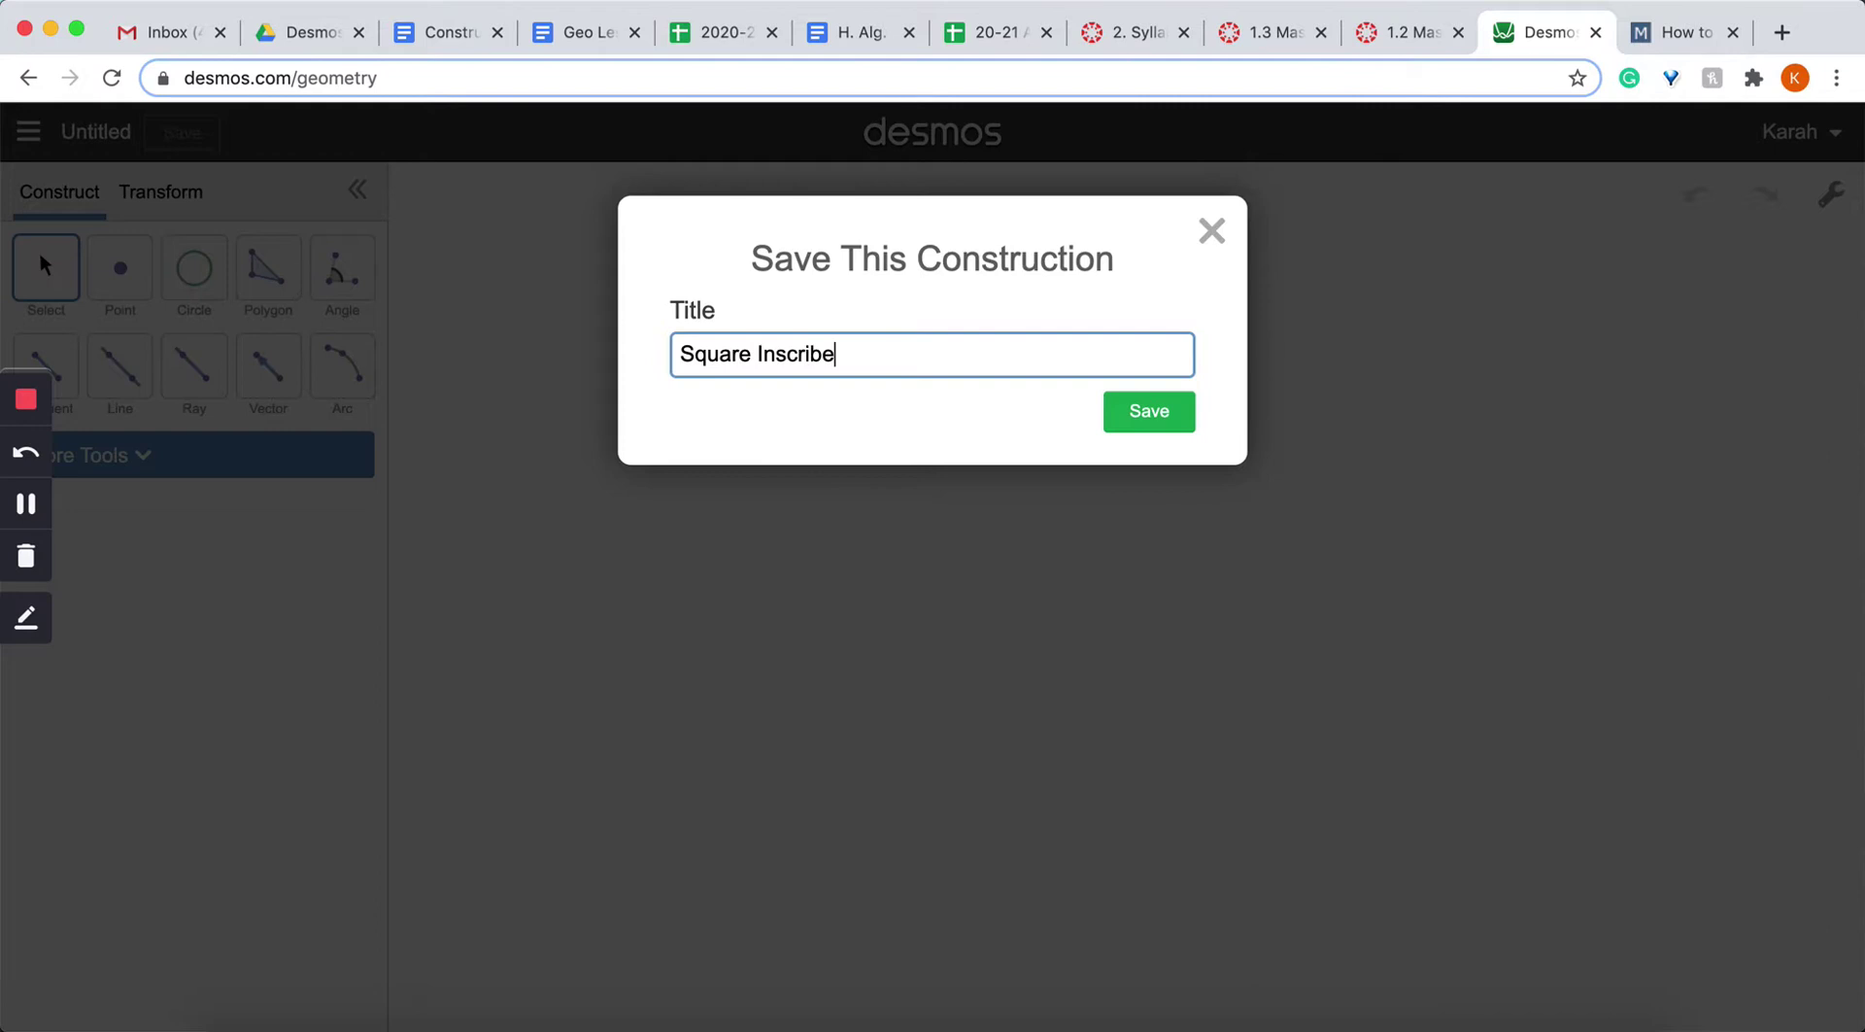
pyautogui.write('d in Circle #1')
pyautogui.press('Return')
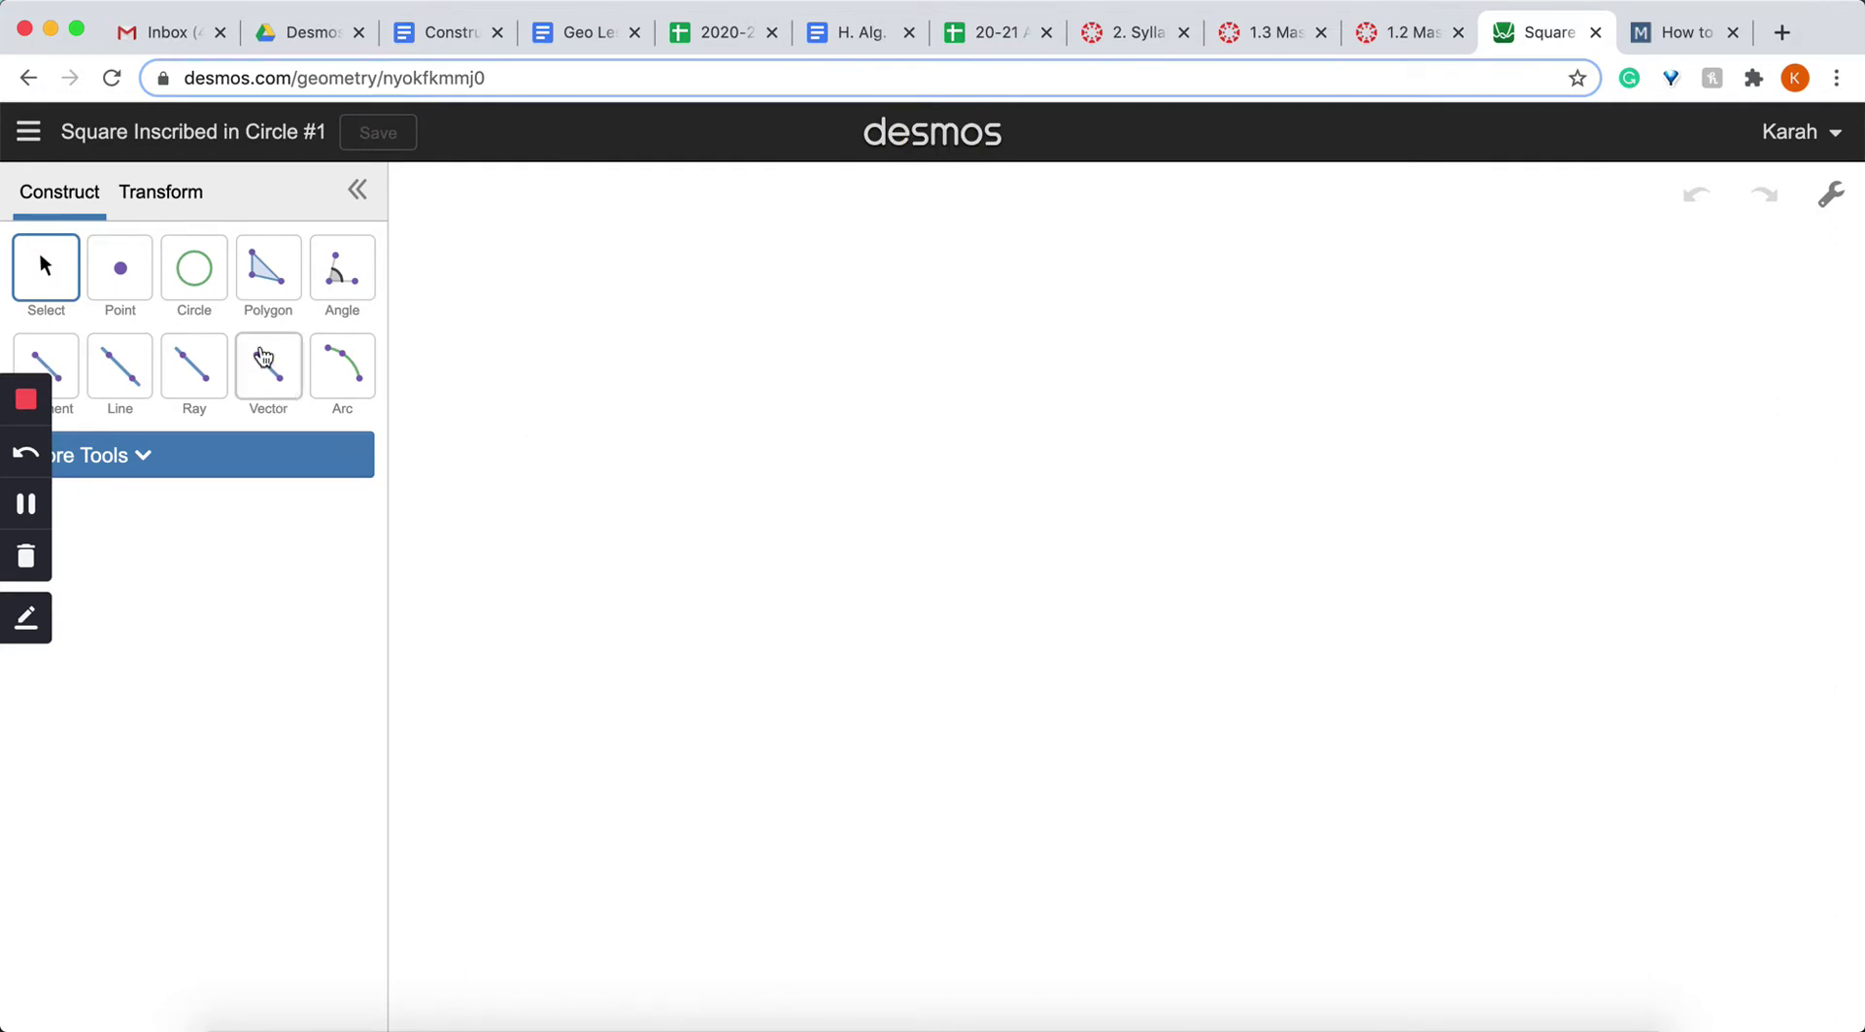
# Draw a circle centred near the canvas middle, with its radius point to the right
pyautogui.click(198, 285)
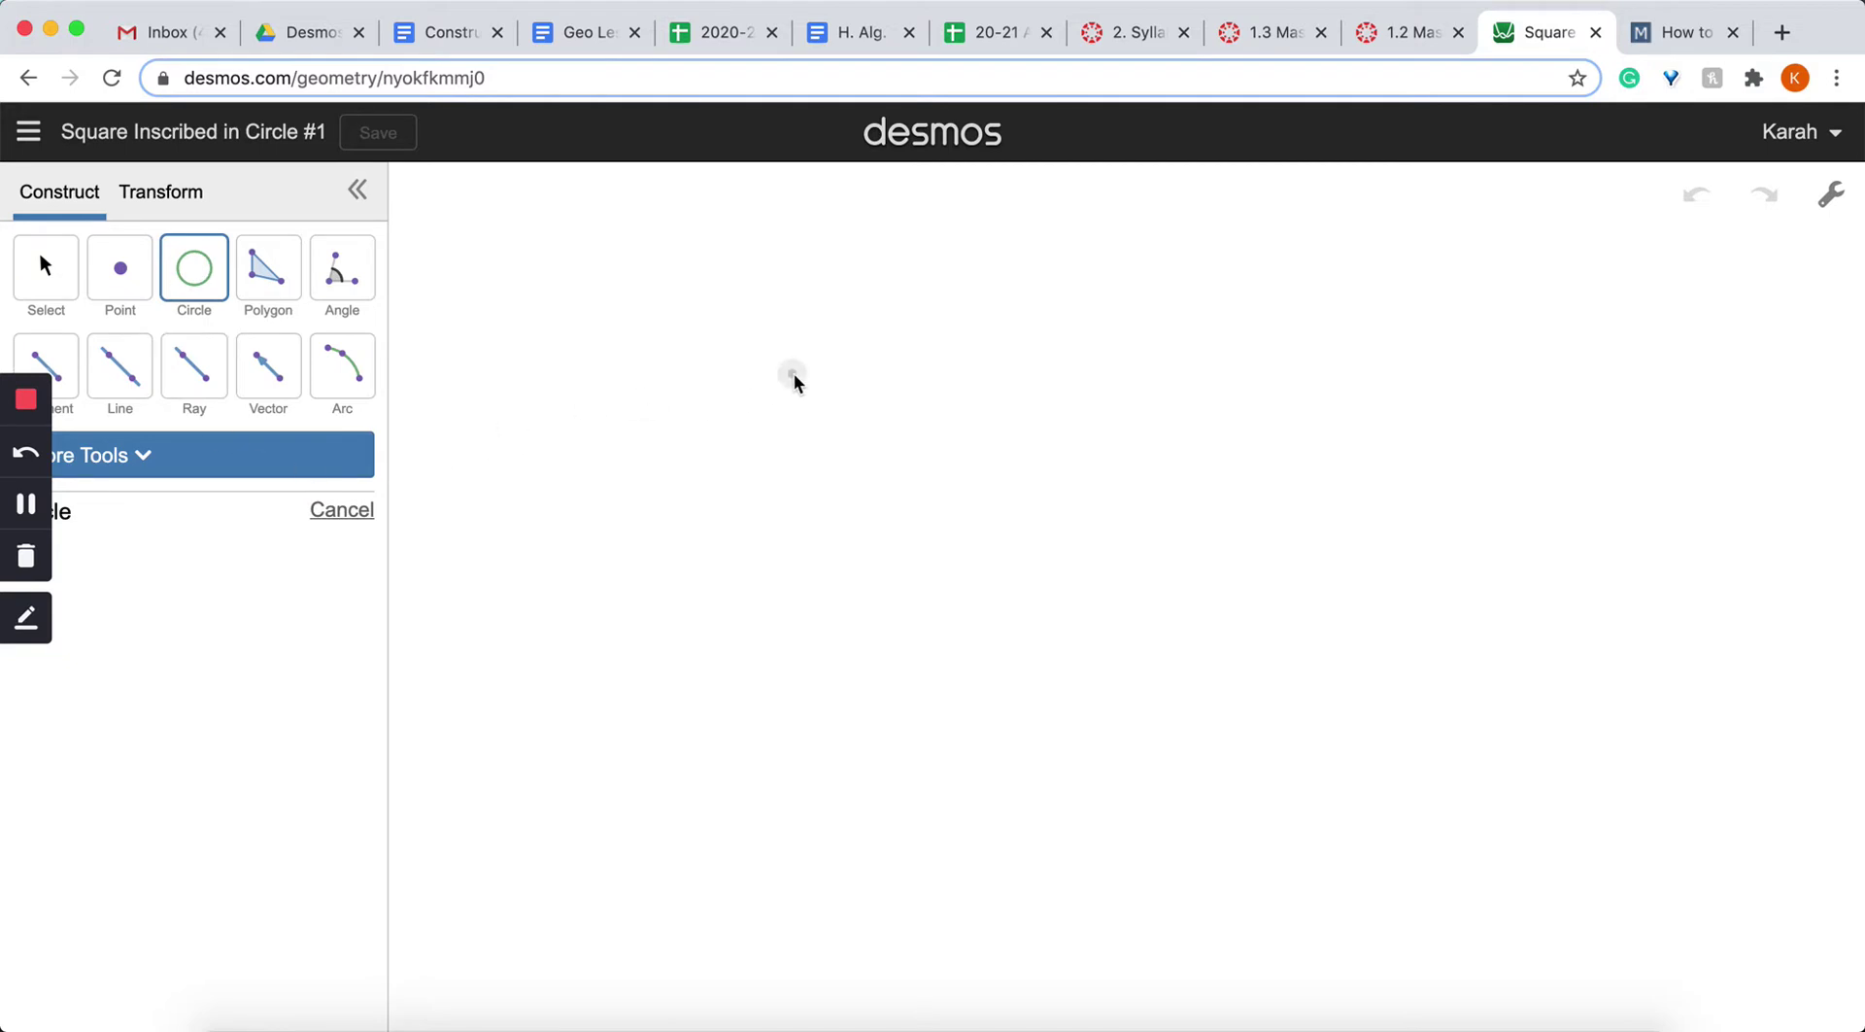
pyautogui.click(947, 563)
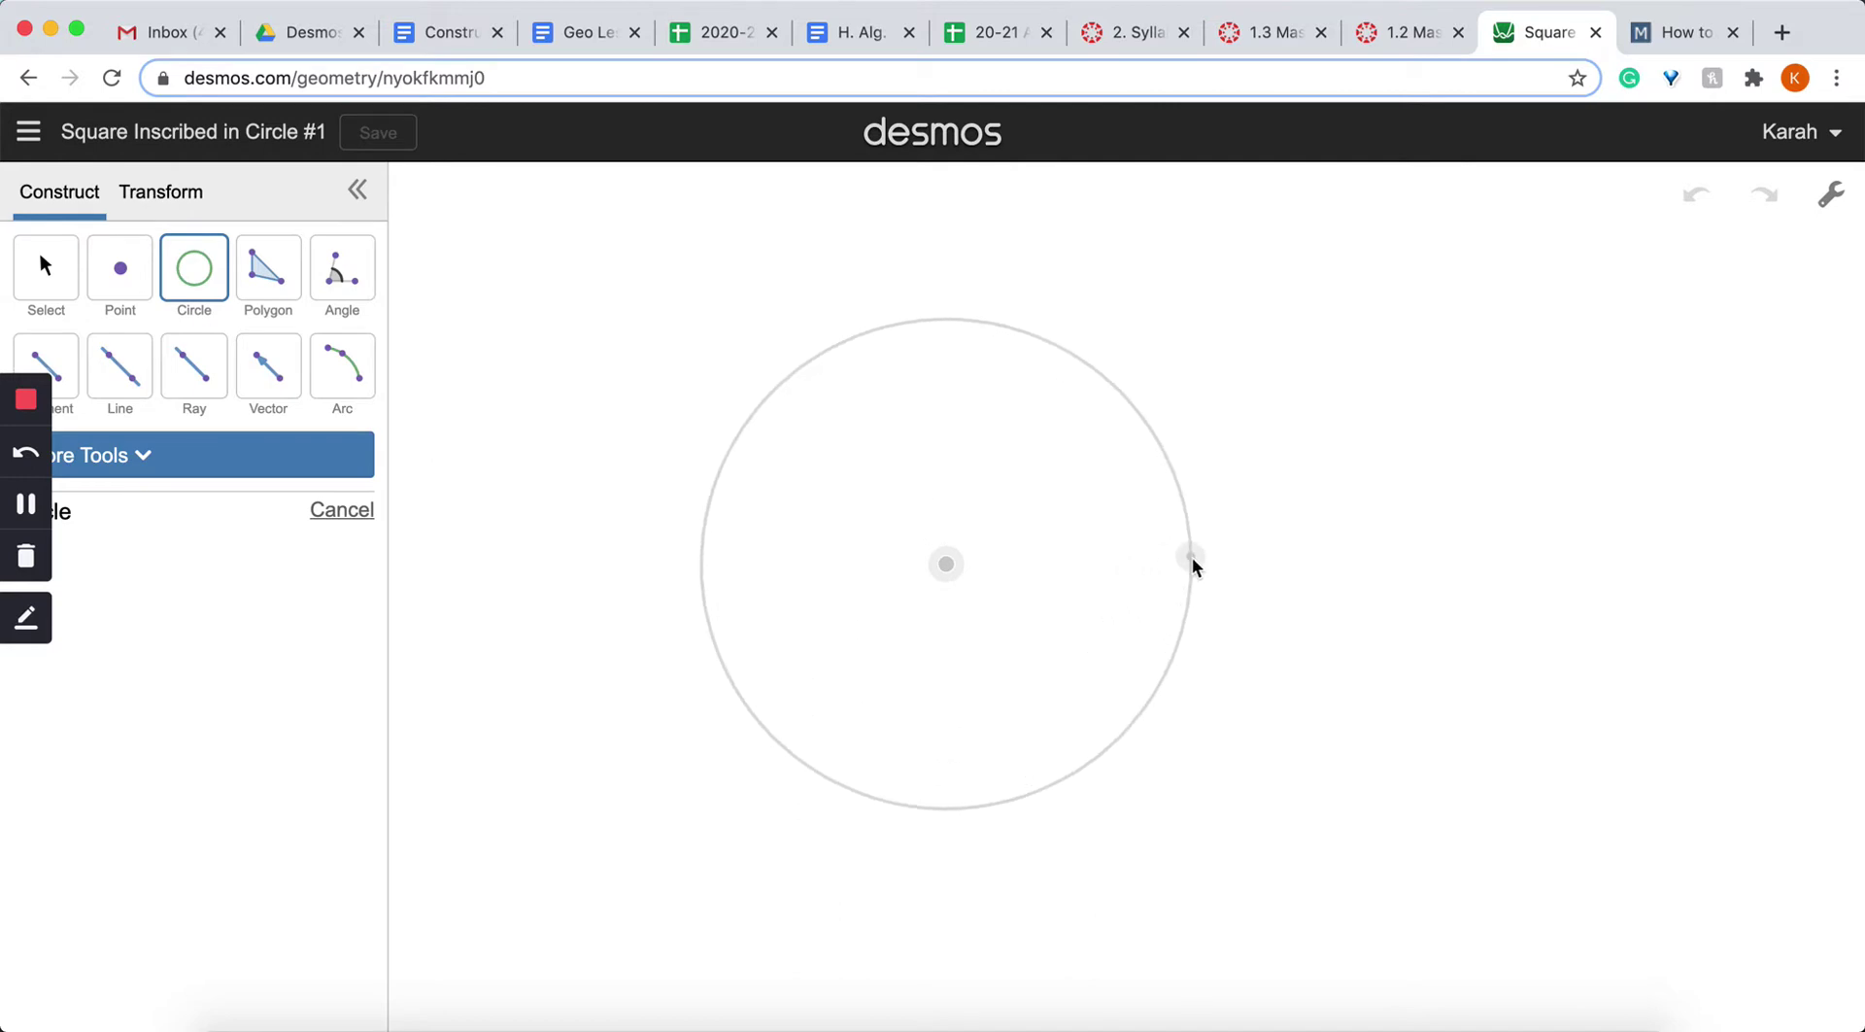
pyautogui.click(1192, 557)
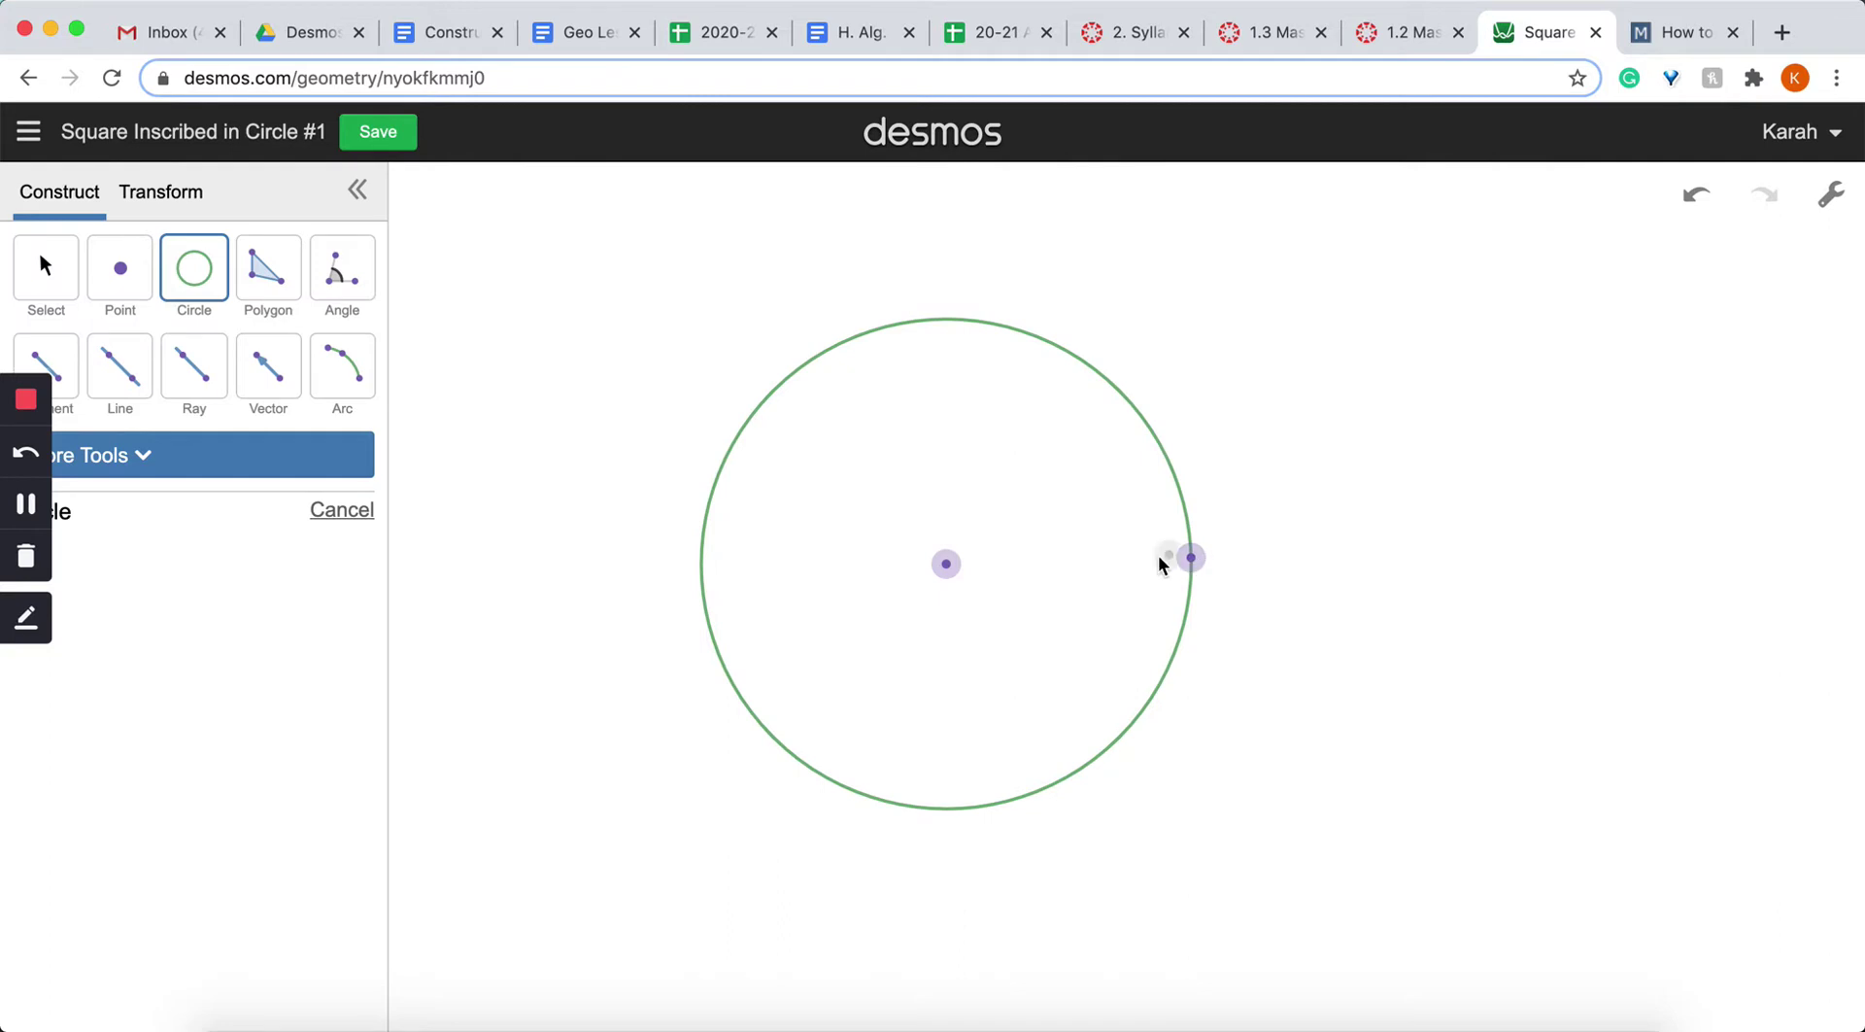
# Draw a line from the circle's right edge point through its centre
pyautogui.click(130, 367)
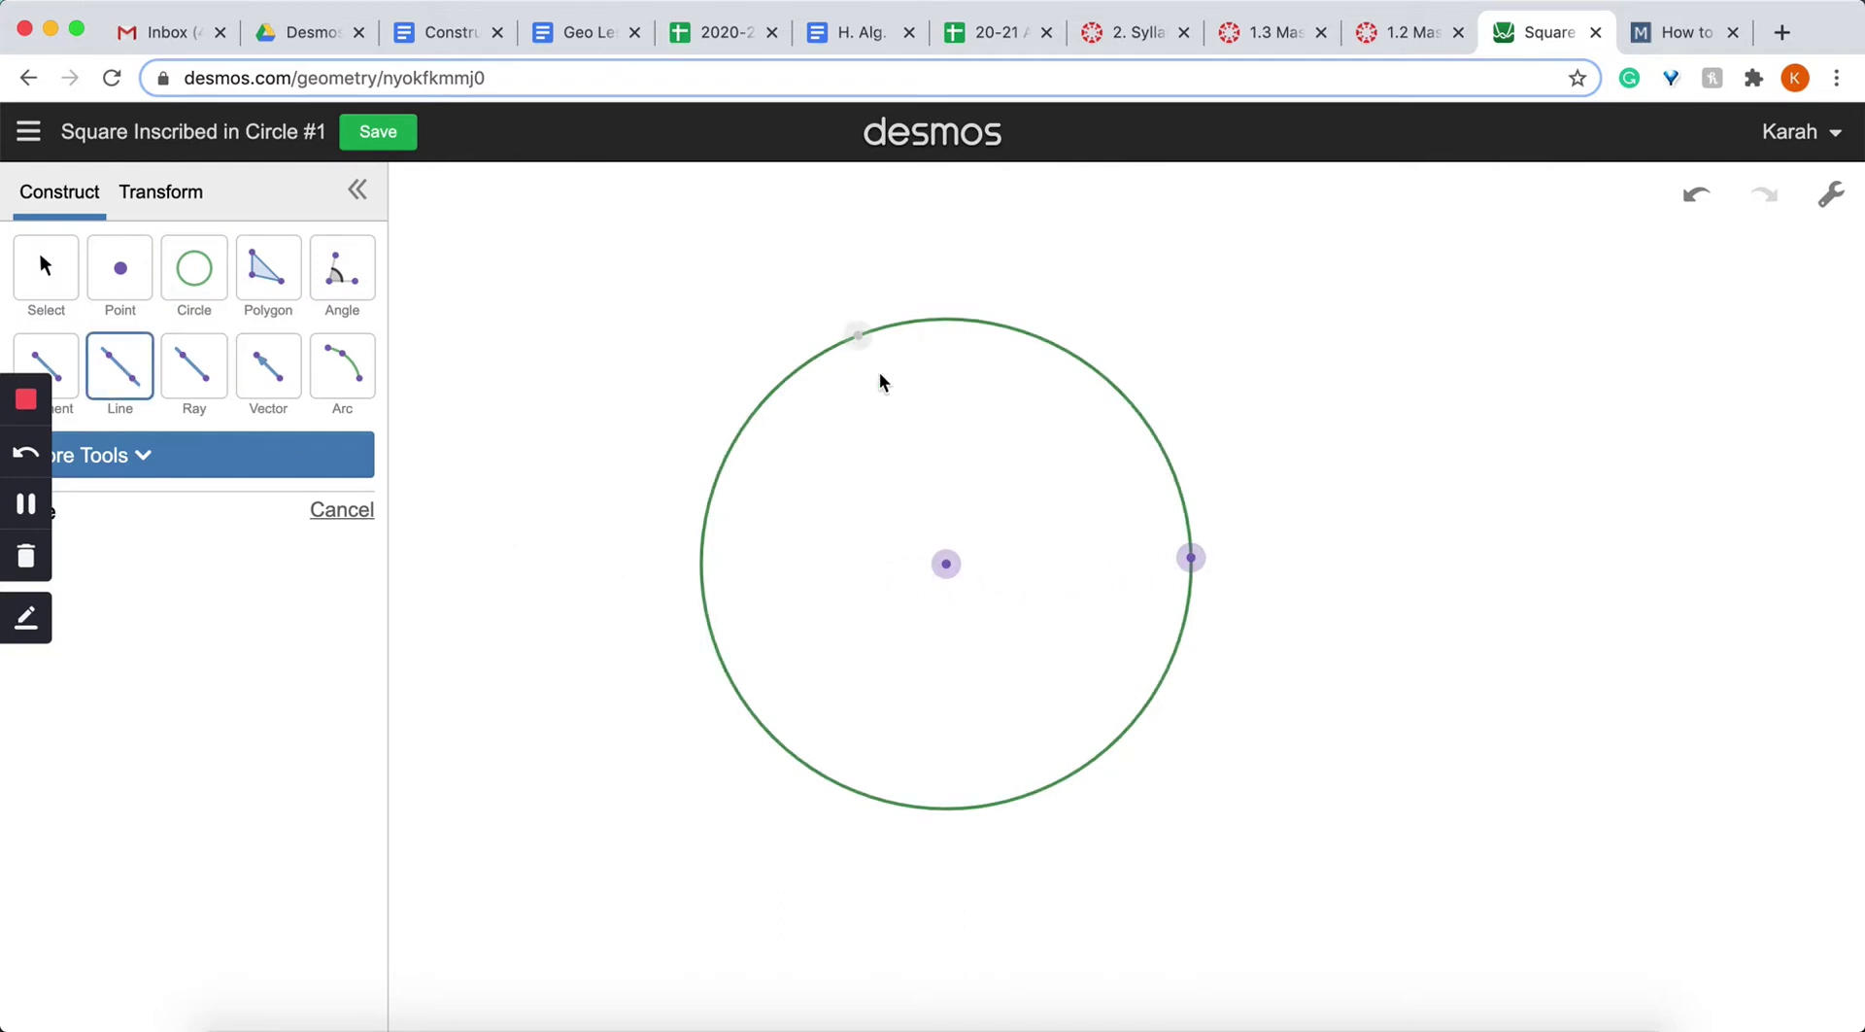
pyautogui.click(1192, 558)
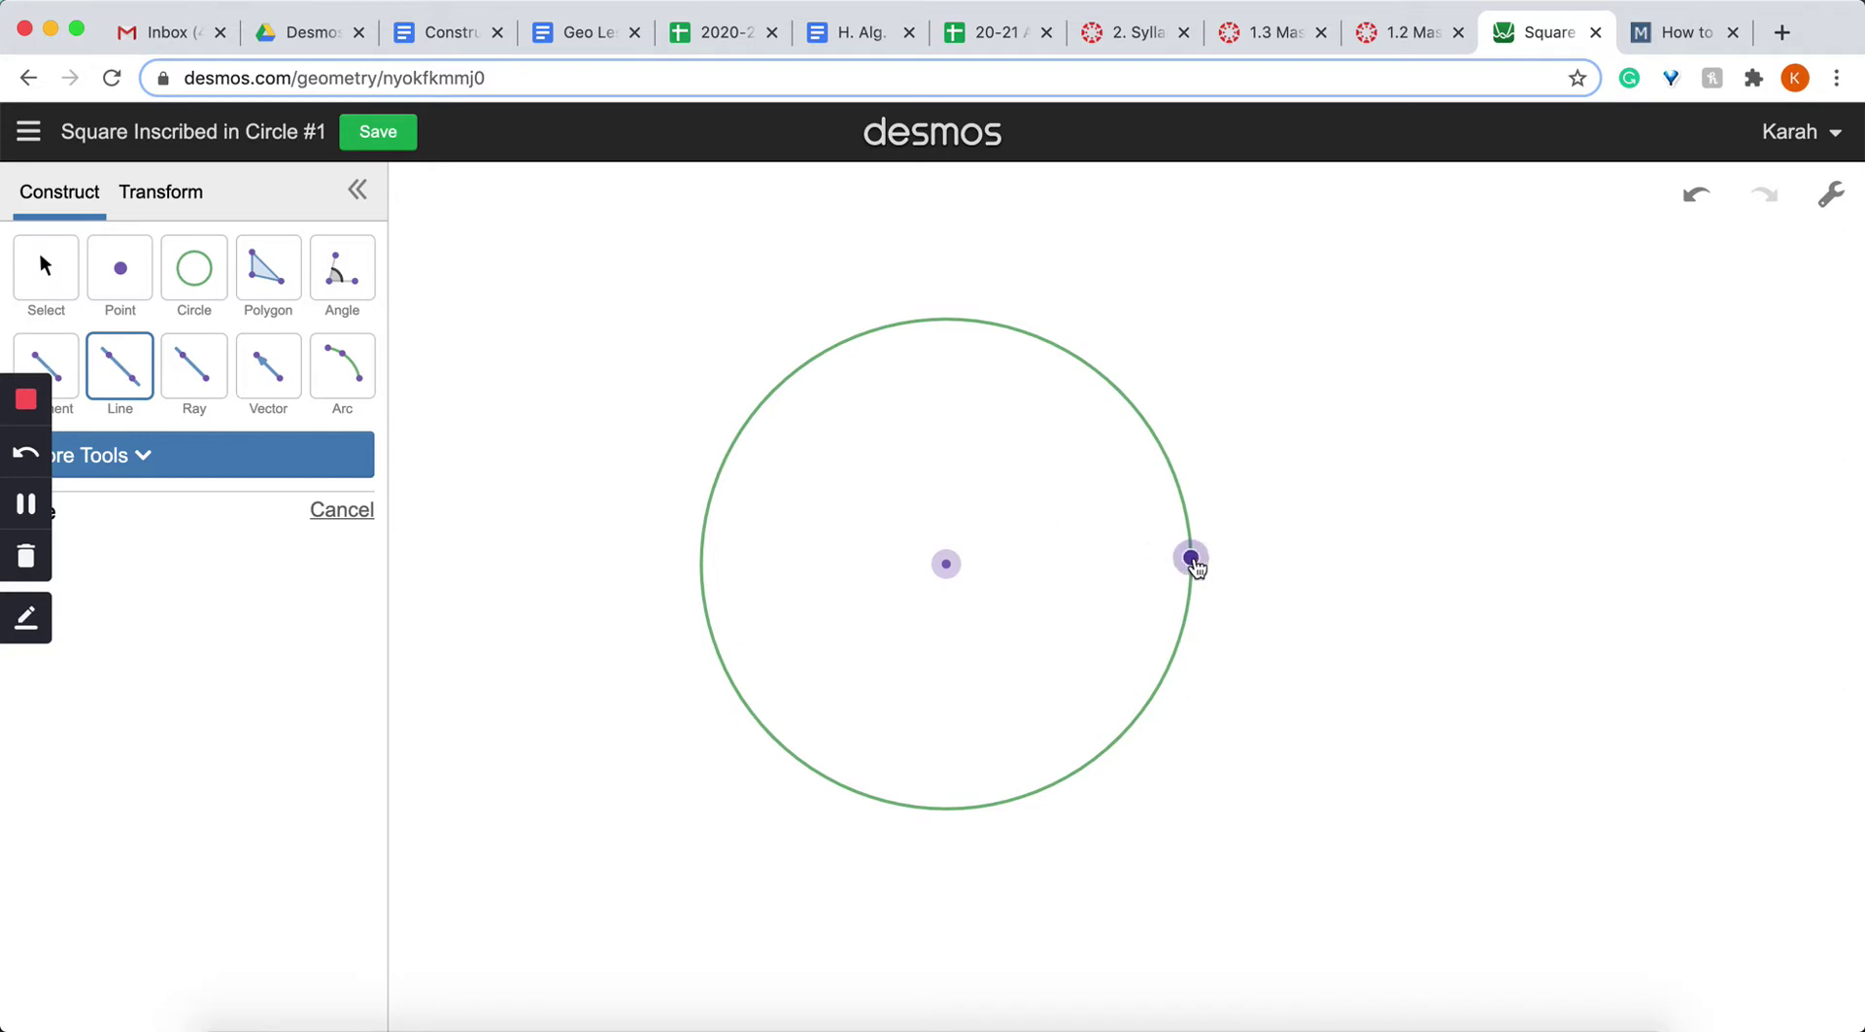
pyautogui.click(946, 565)
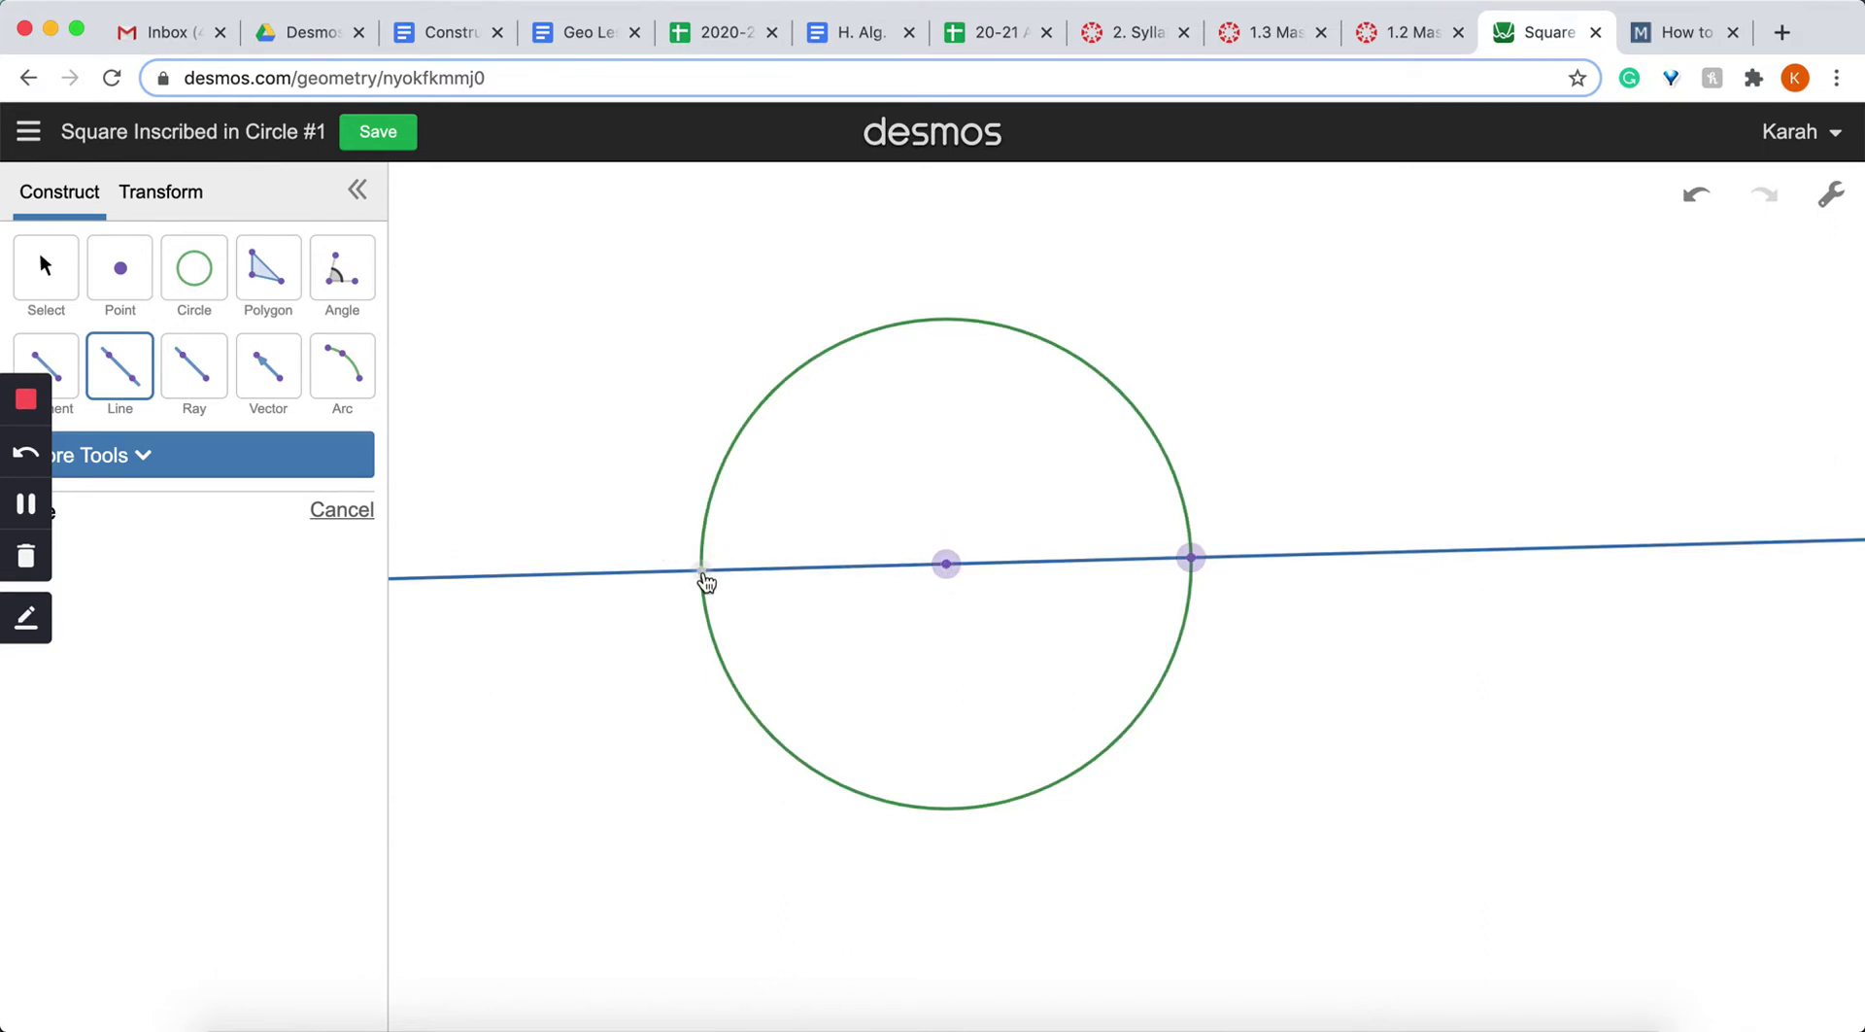
# Mark the line's left and right intersections with the circle
pyautogui.click(125, 279)
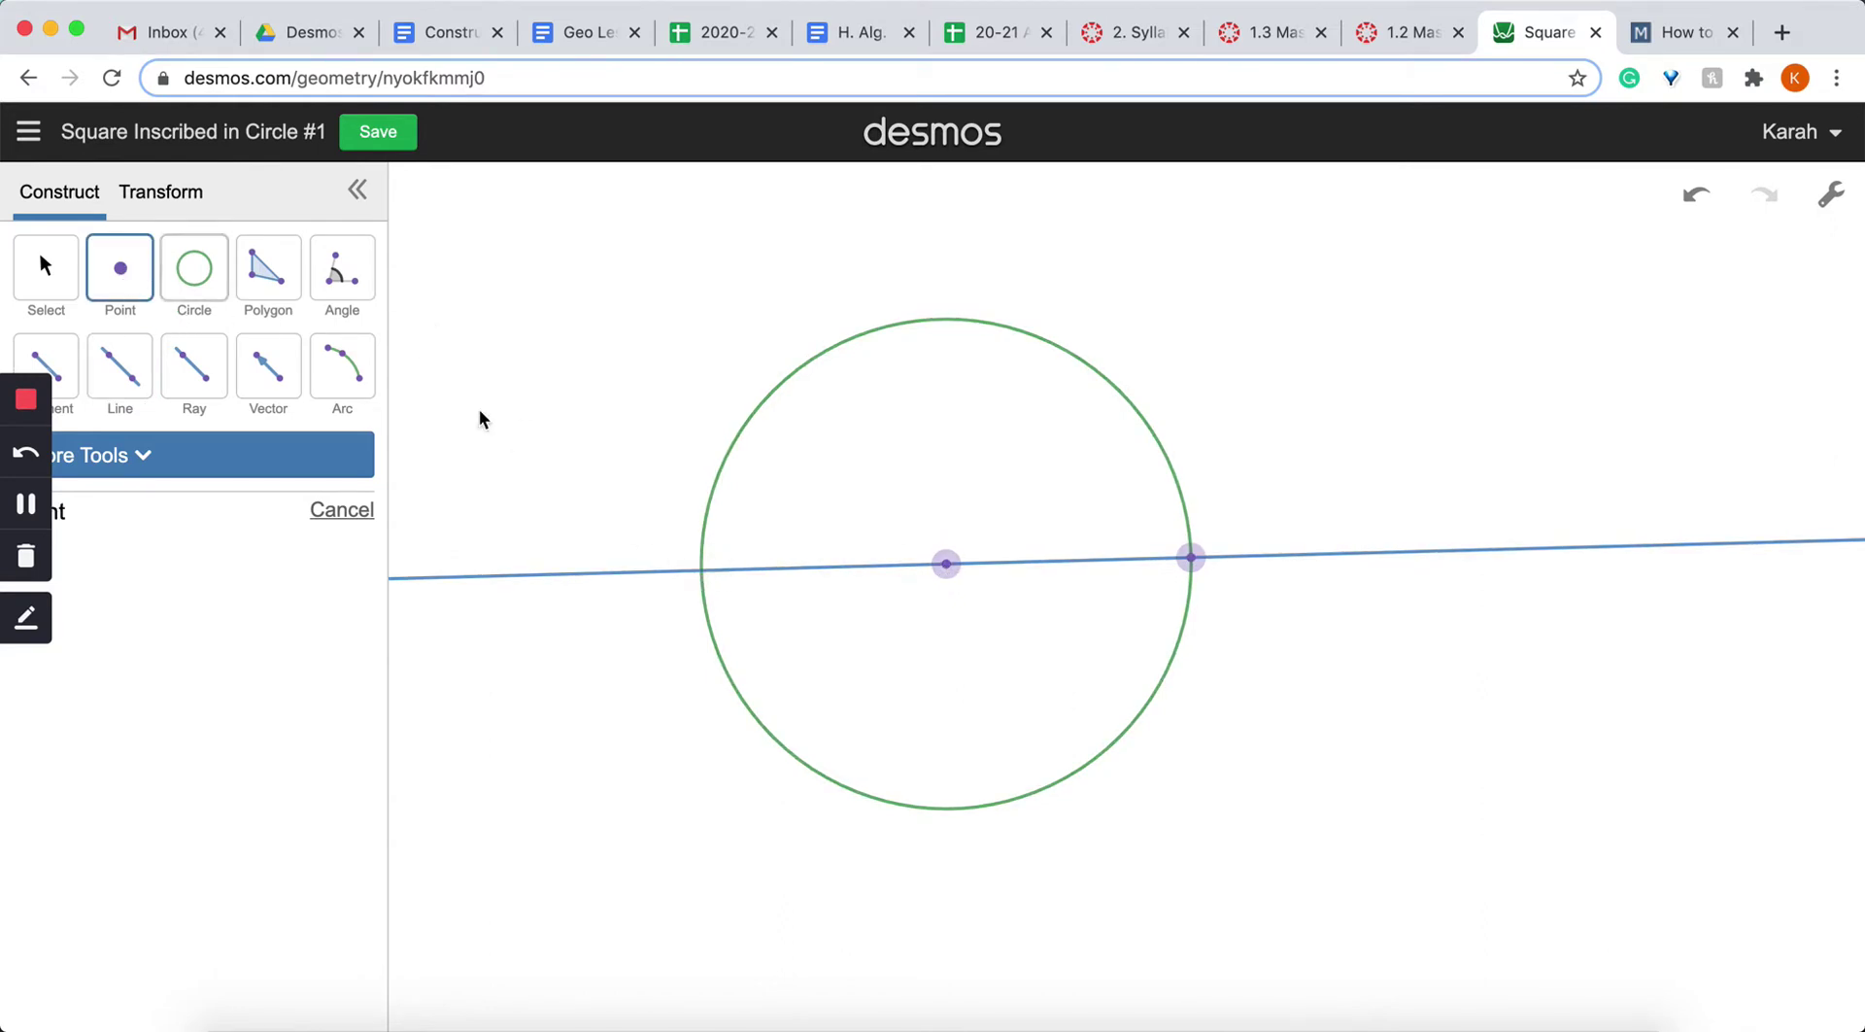
pyautogui.click(701, 572)
pyautogui.click(1200, 561)
# Fix the left intersection point and draw an upright segment on the right, ending on the line
pyautogui.click(701, 587)
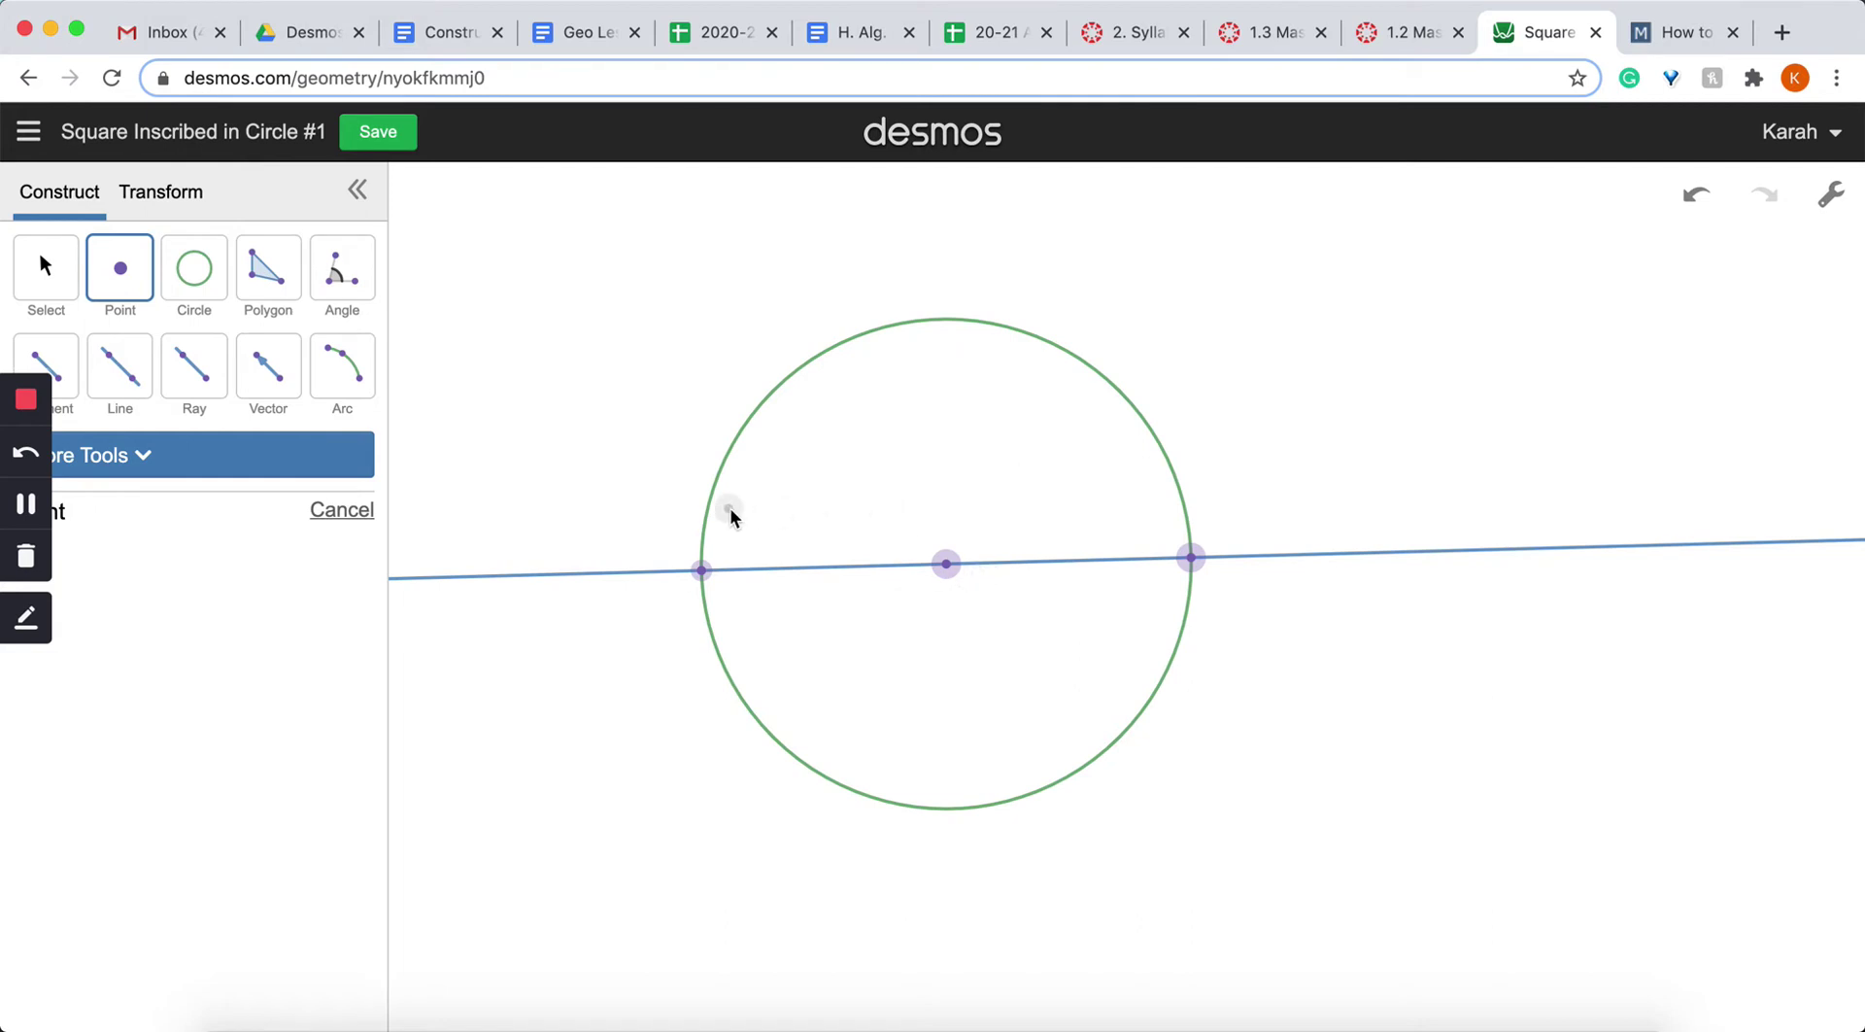
pyautogui.click(70, 359)
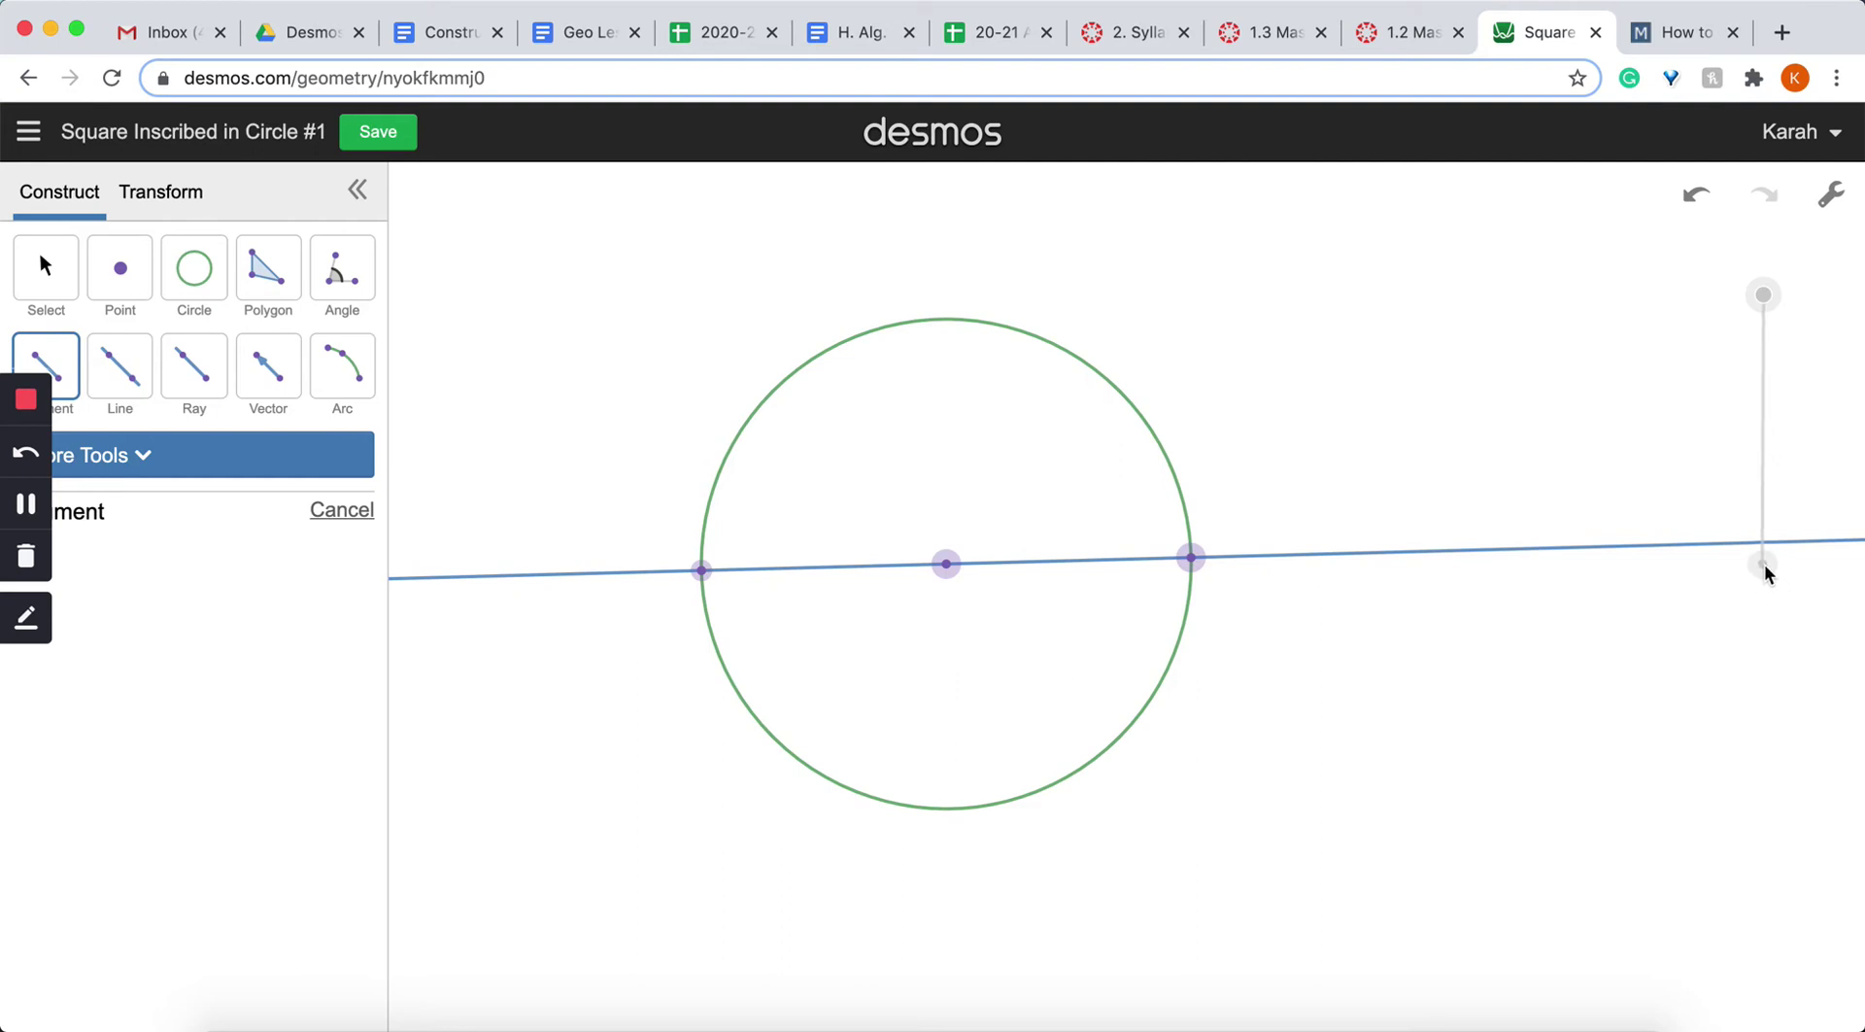
pyautogui.click(1764, 562)
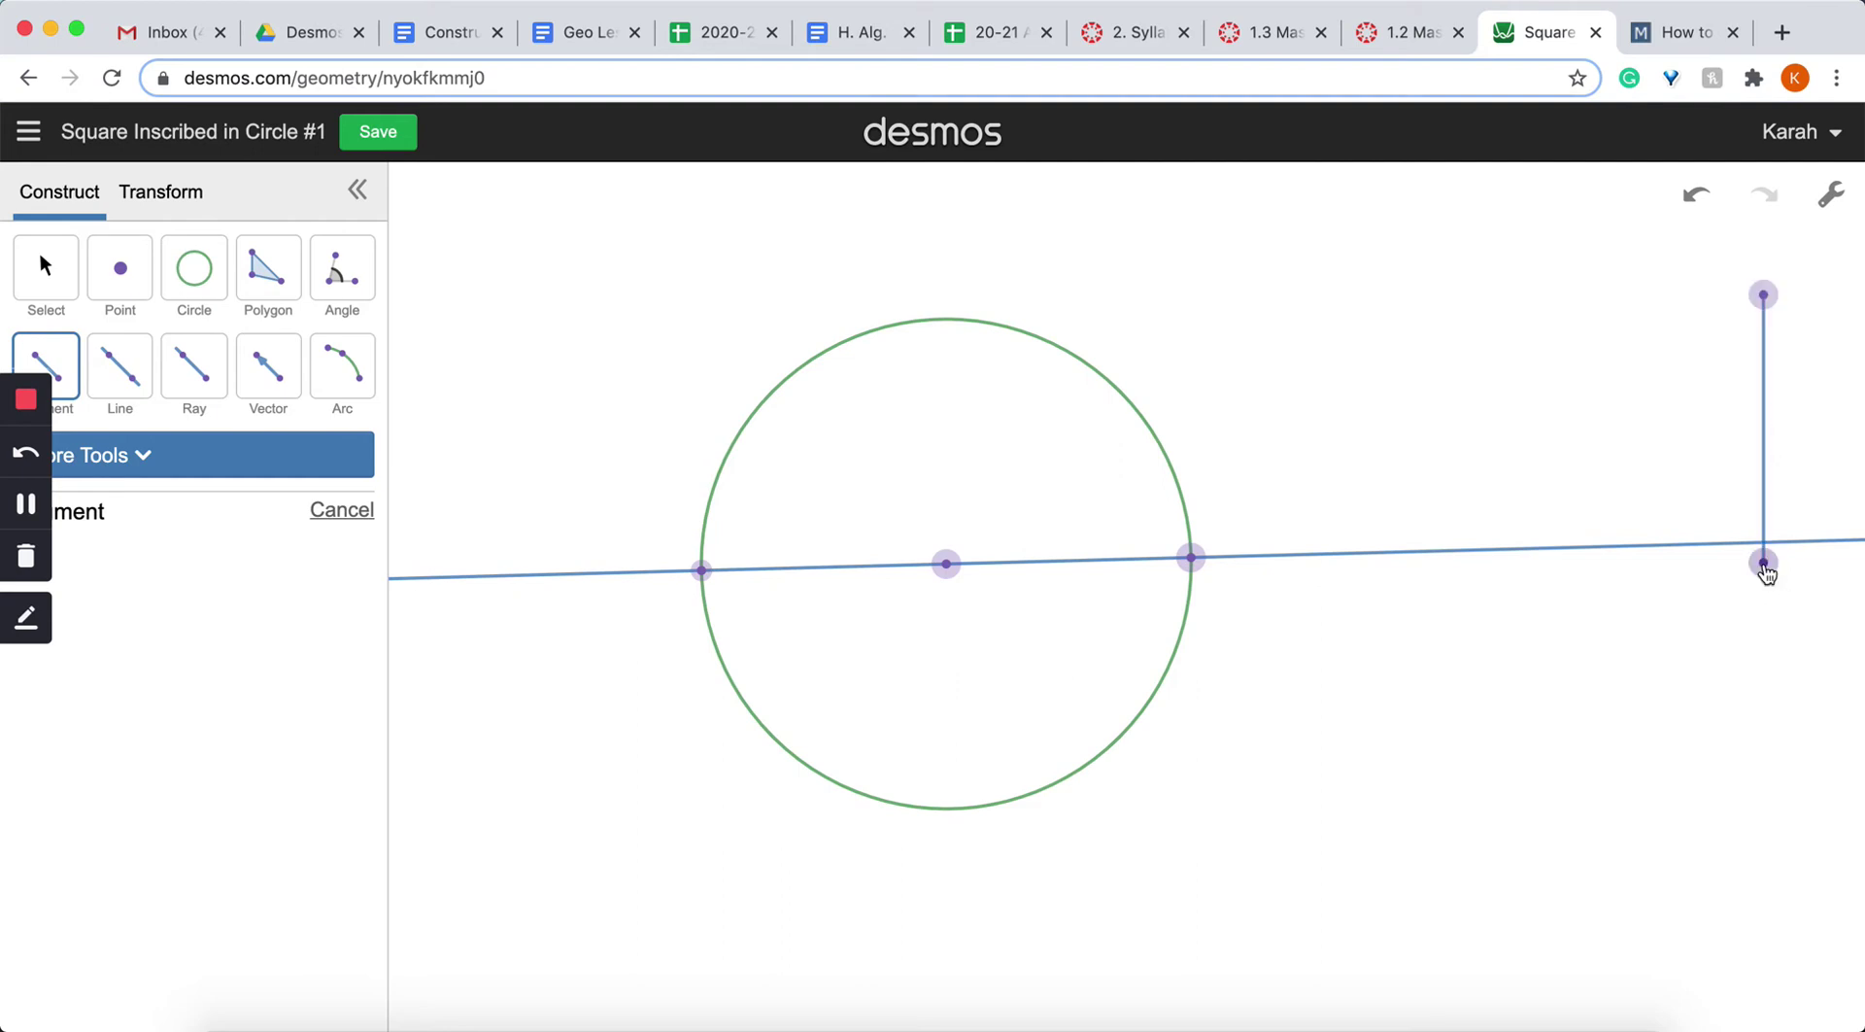
# Draw two compass circles with the upright segment's length as radius, centred on the left and right intersections
pyautogui.click(161, 456)
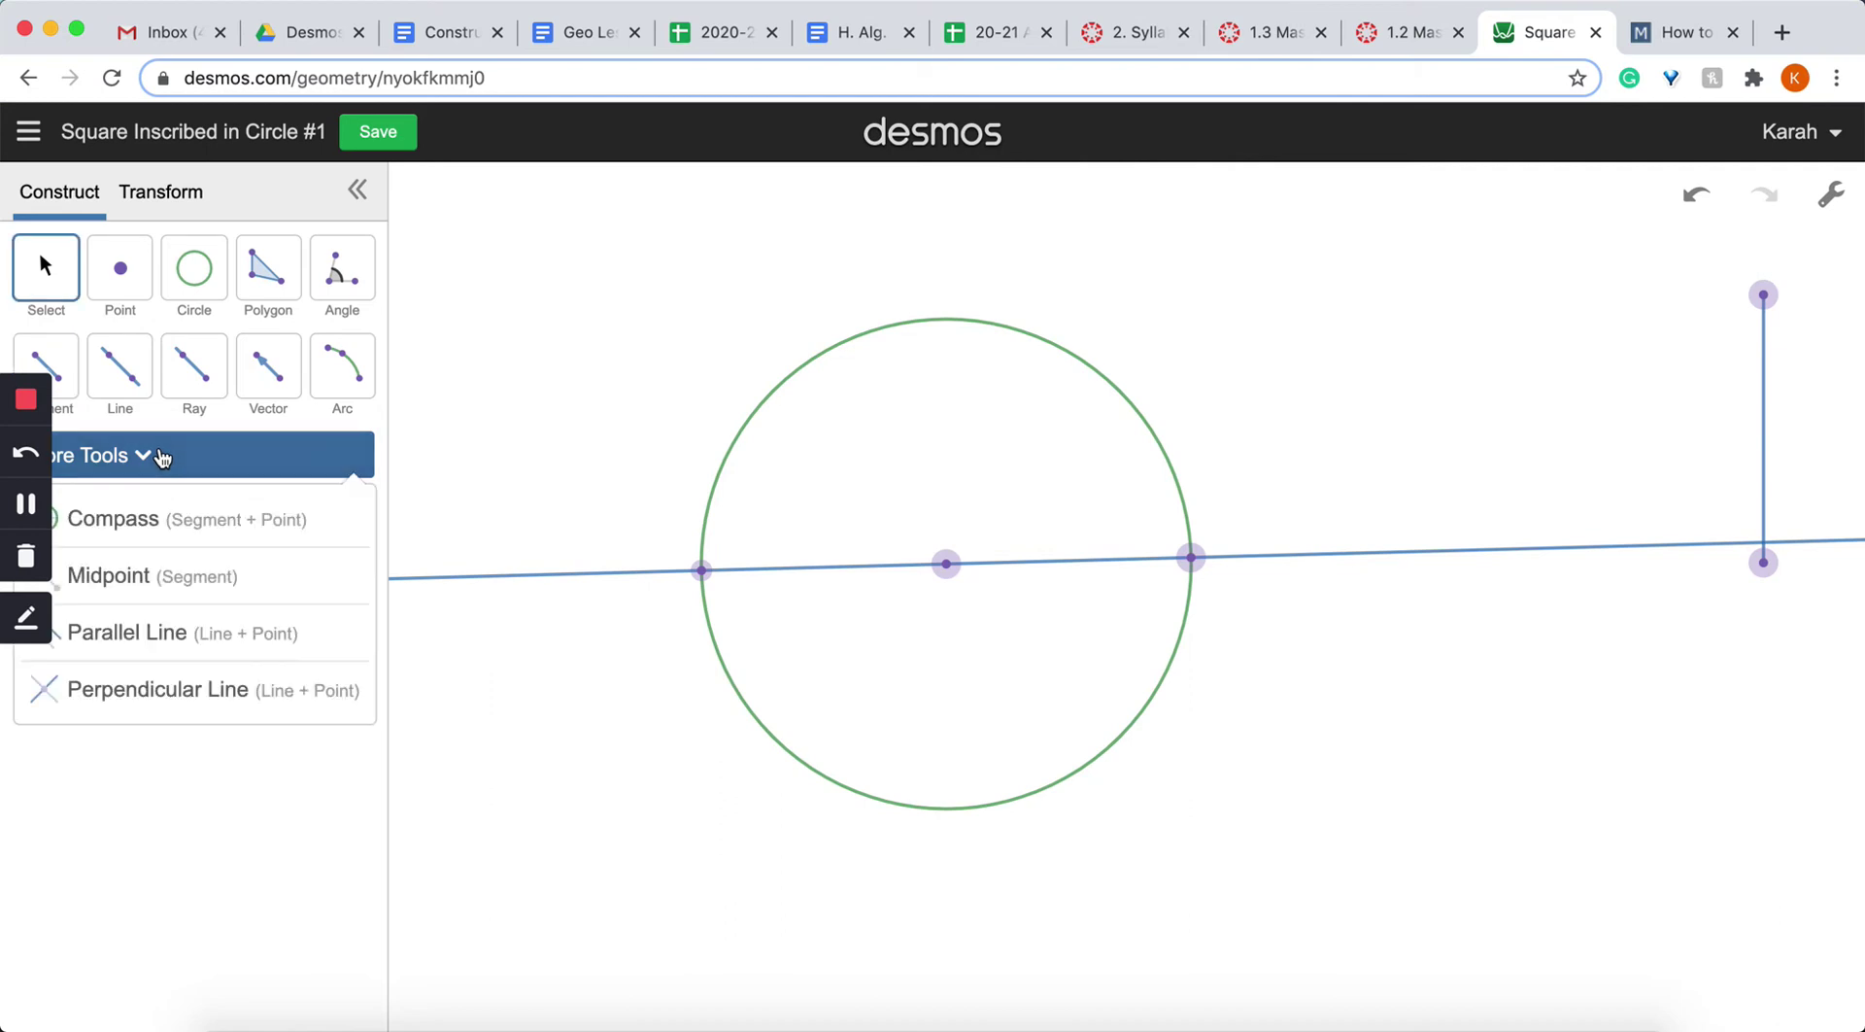
pyautogui.click(152, 518)
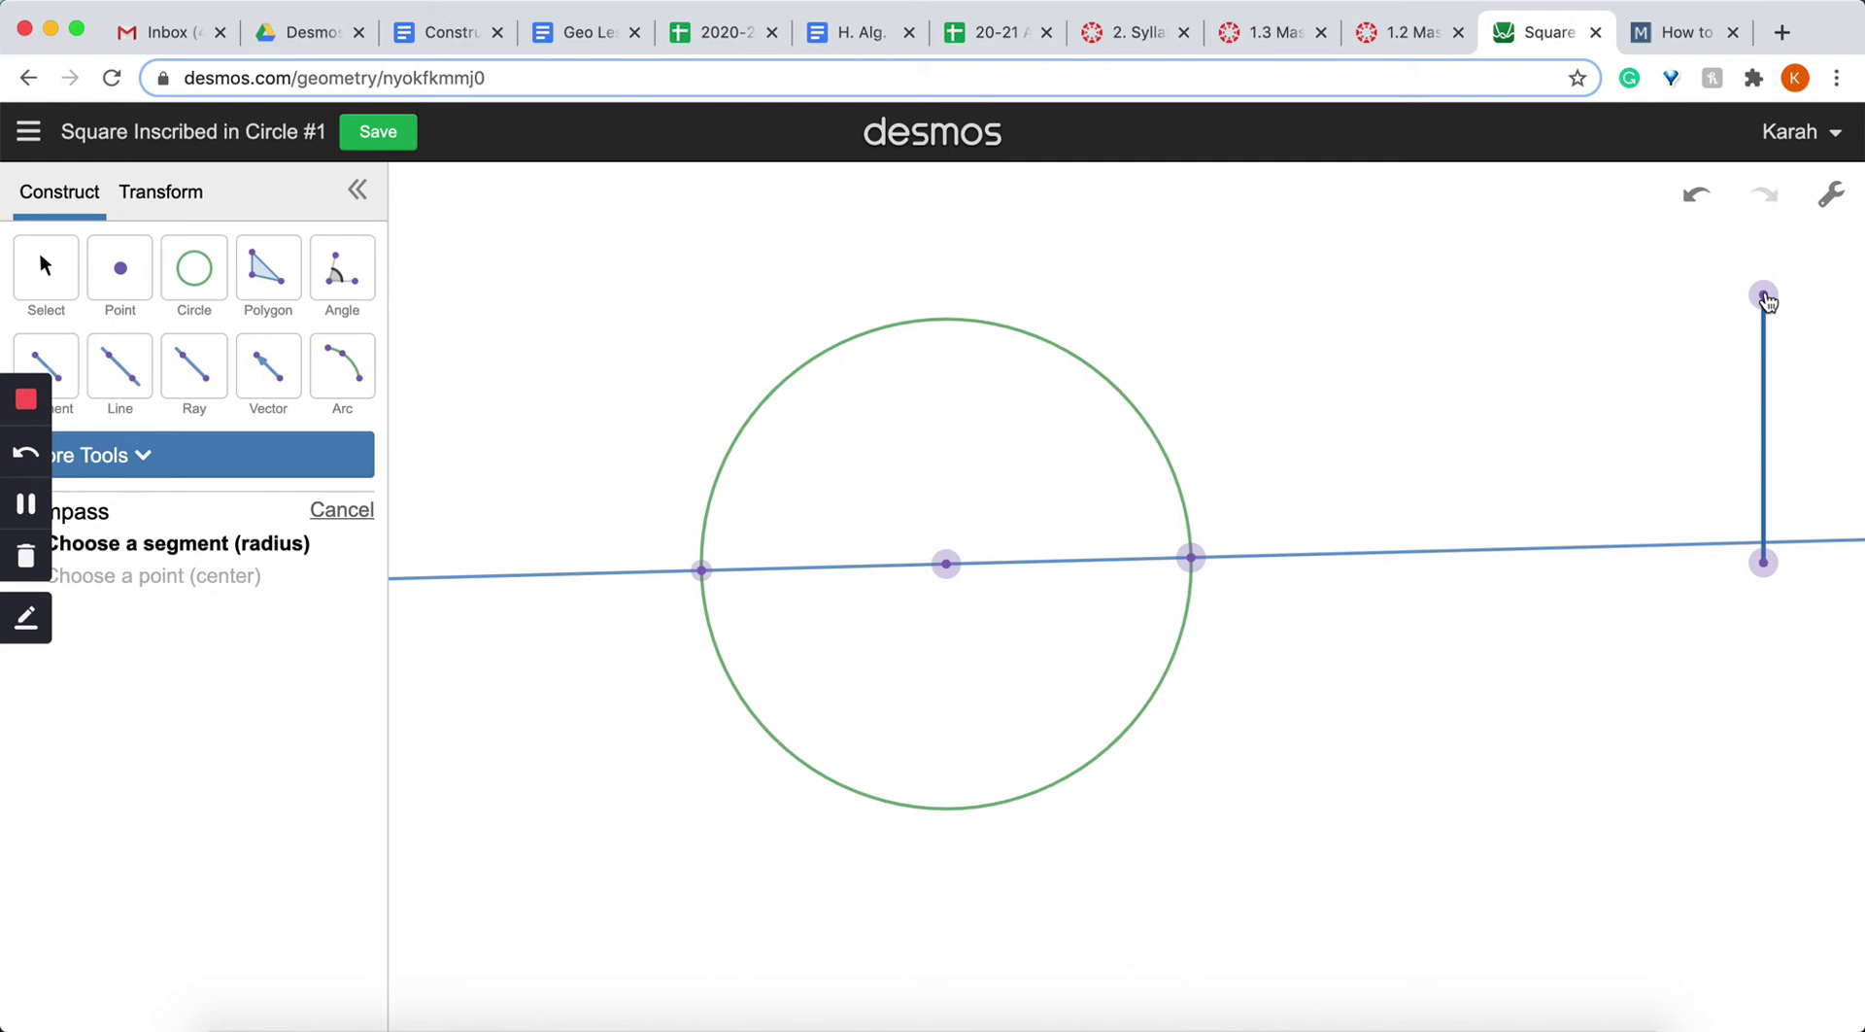
pyautogui.click(1764, 388)
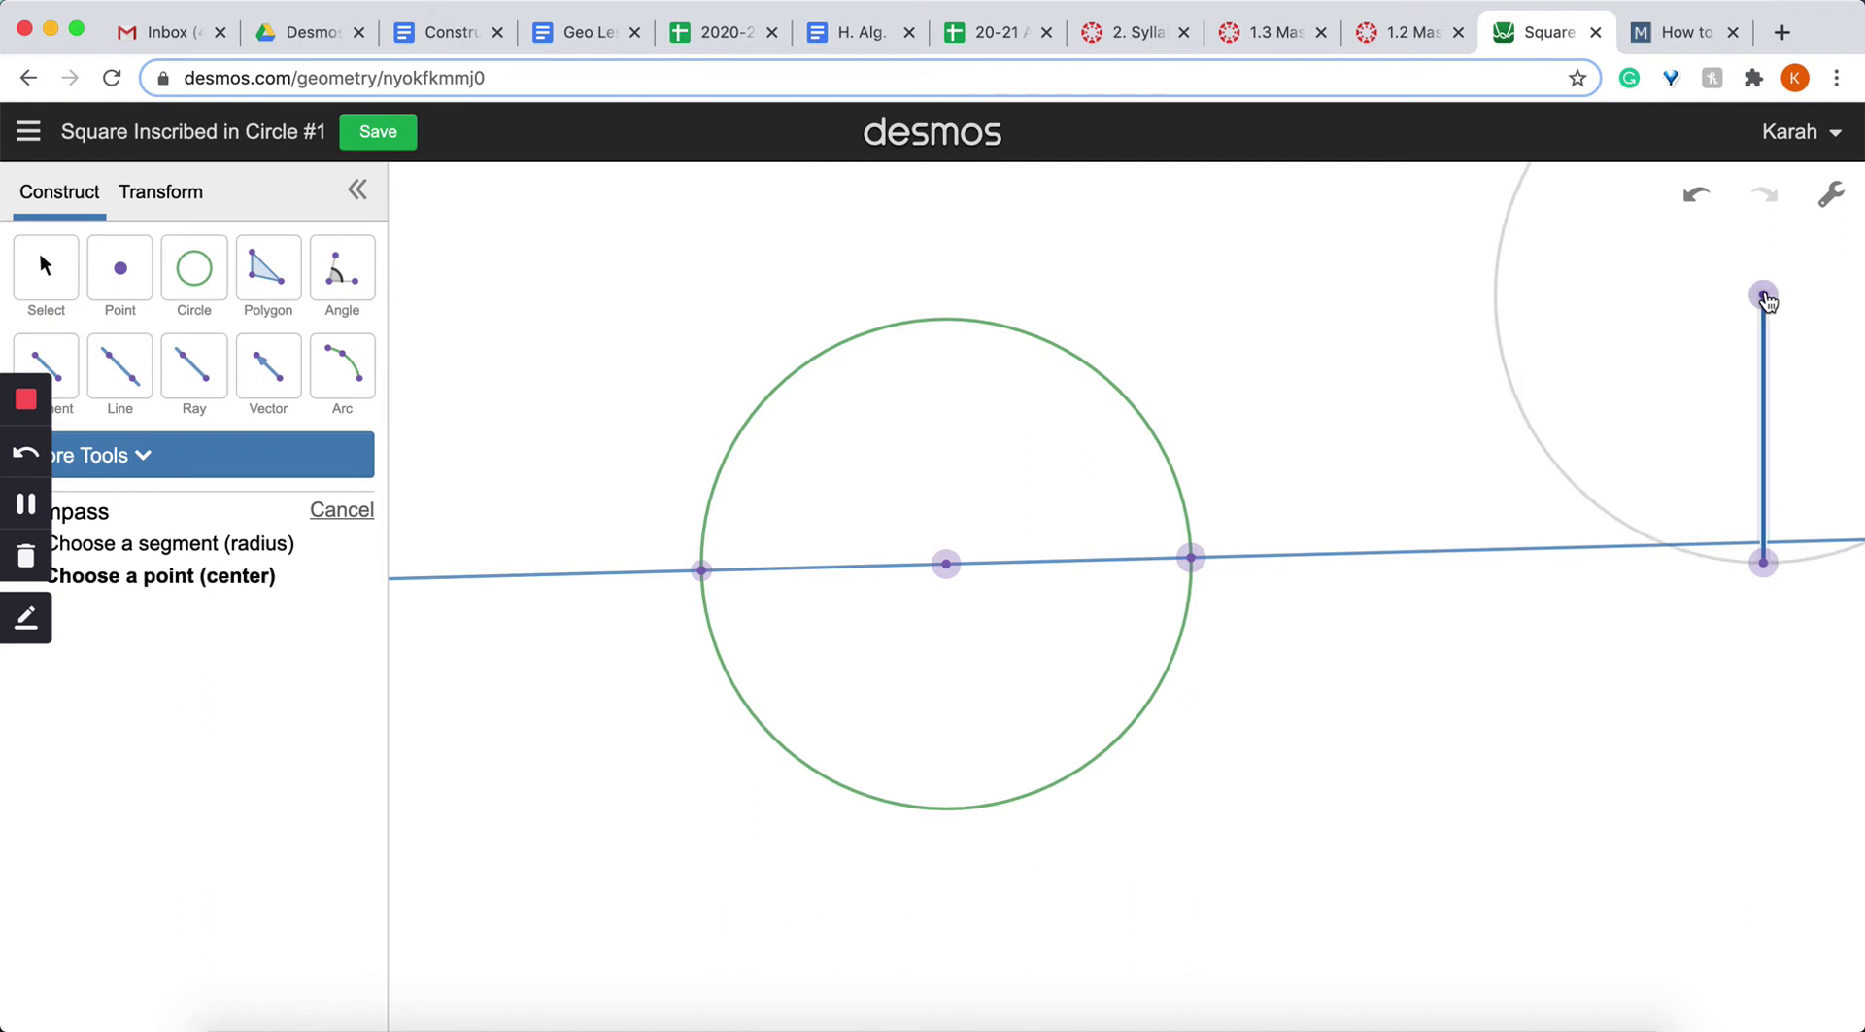
pyautogui.click(701, 571)
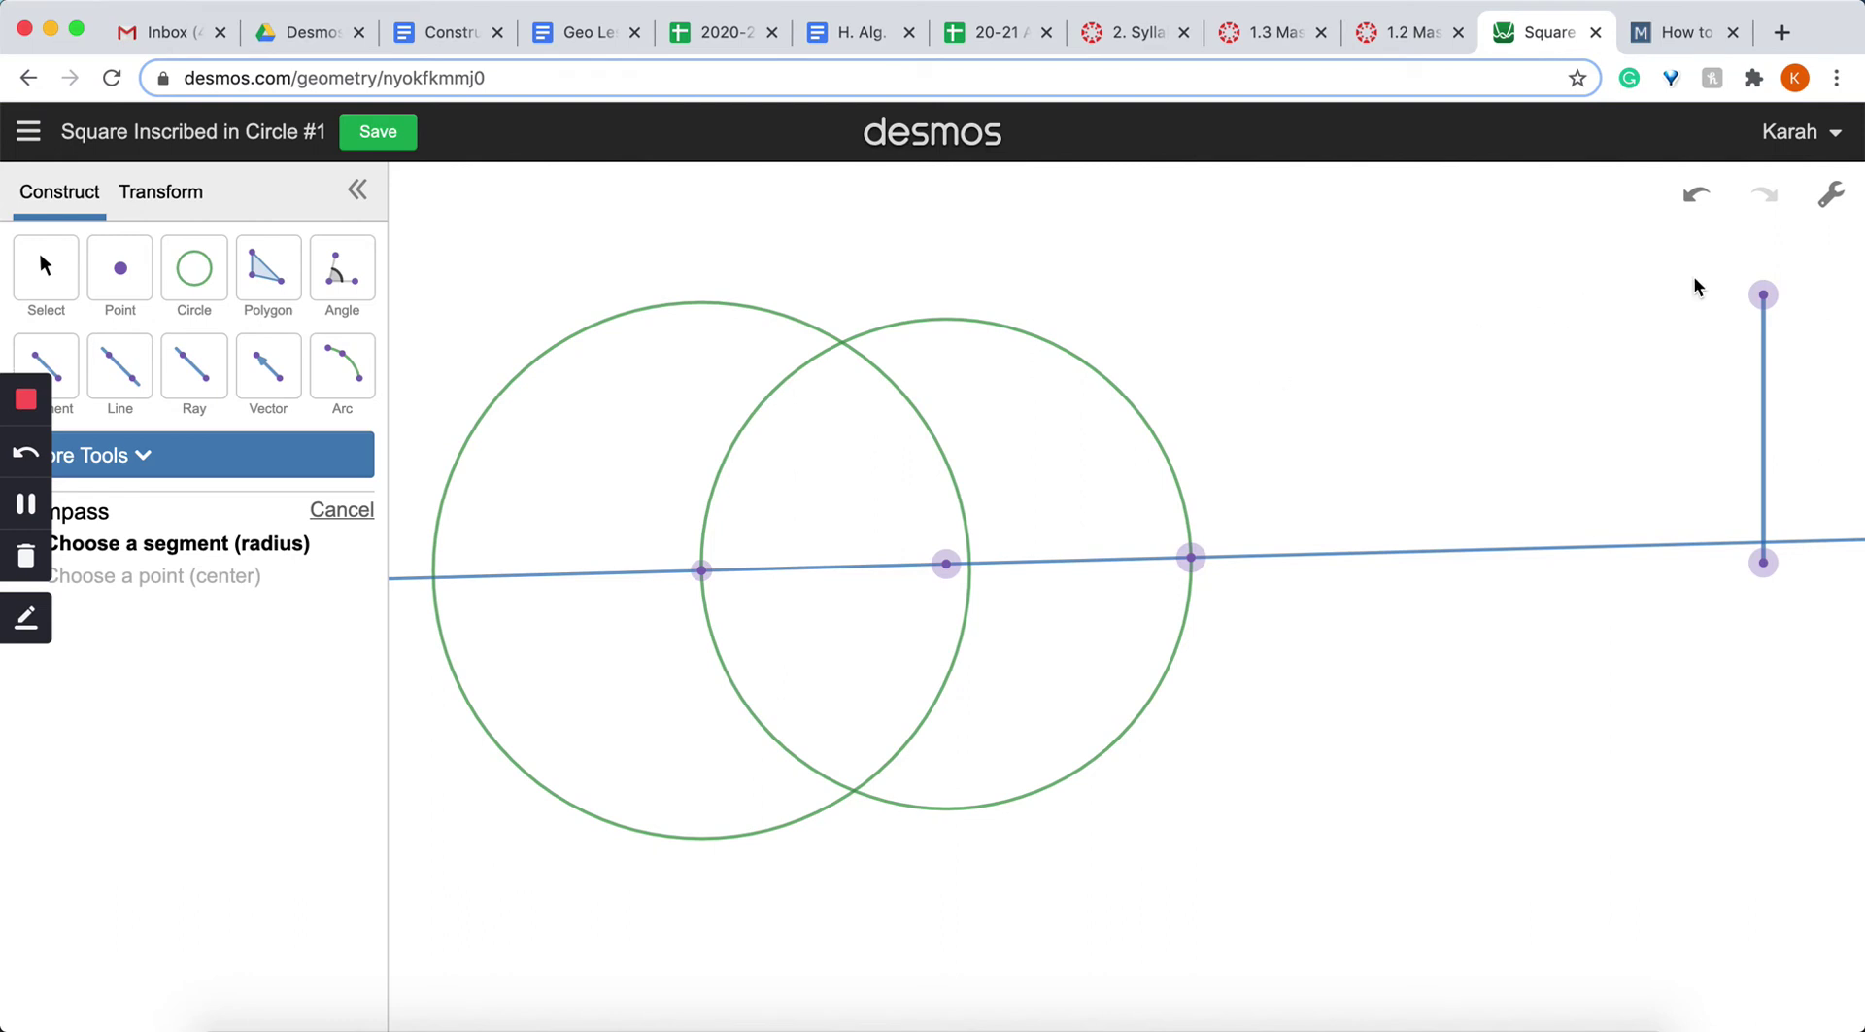
pyautogui.click(1764, 309)
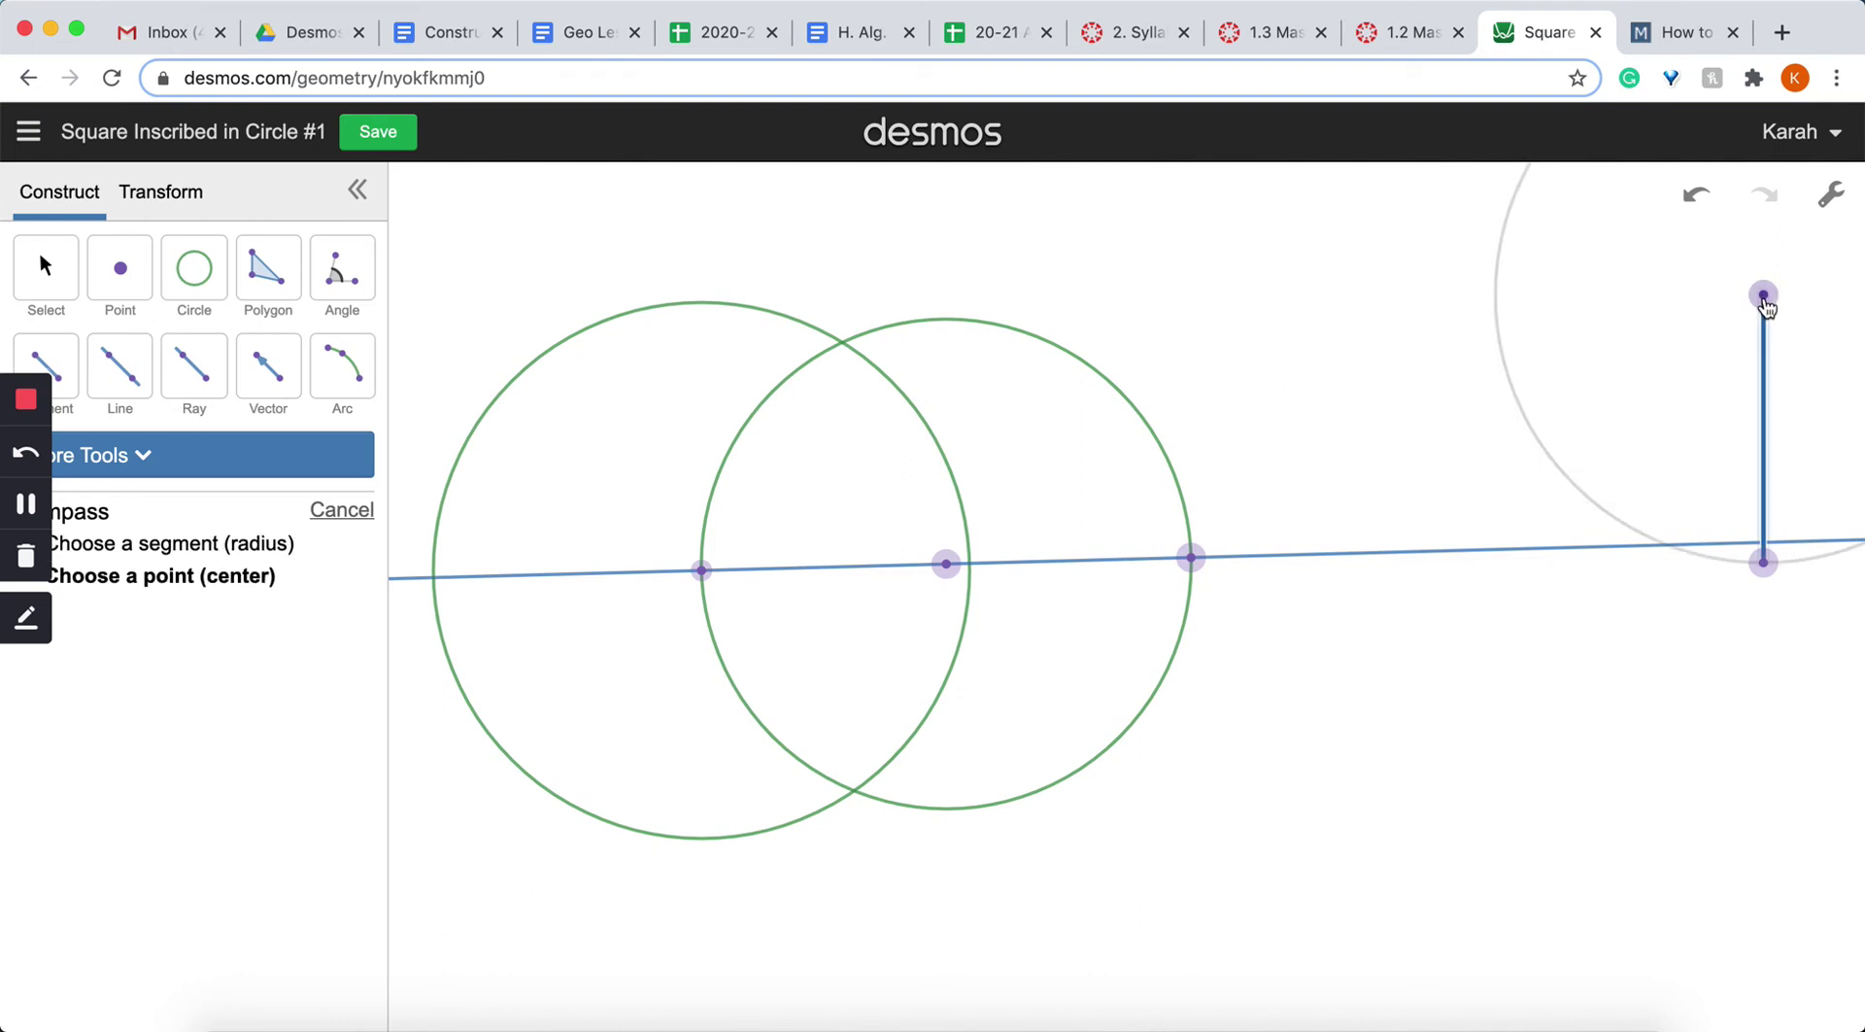
pyautogui.click(1191, 559)
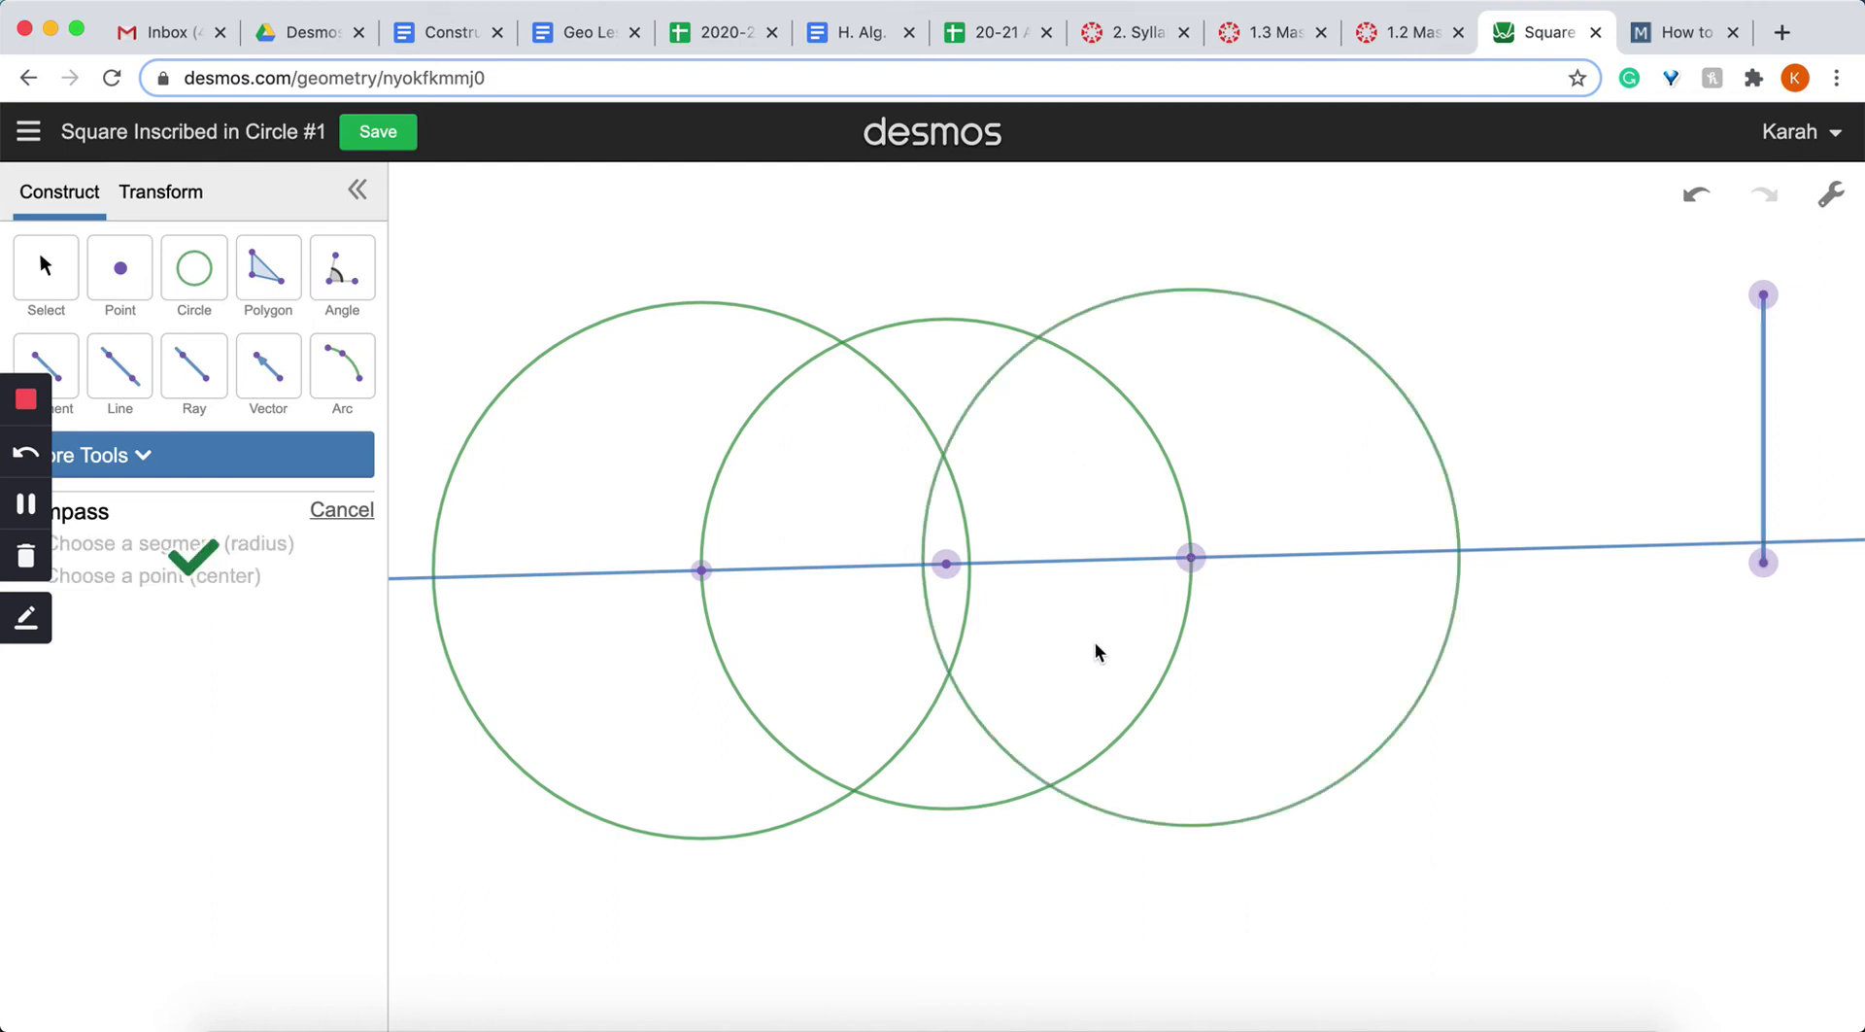
# Draw the perpendicular bisector through the two compass circles' upper and lower crossings
pyautogui.click(132, 375)
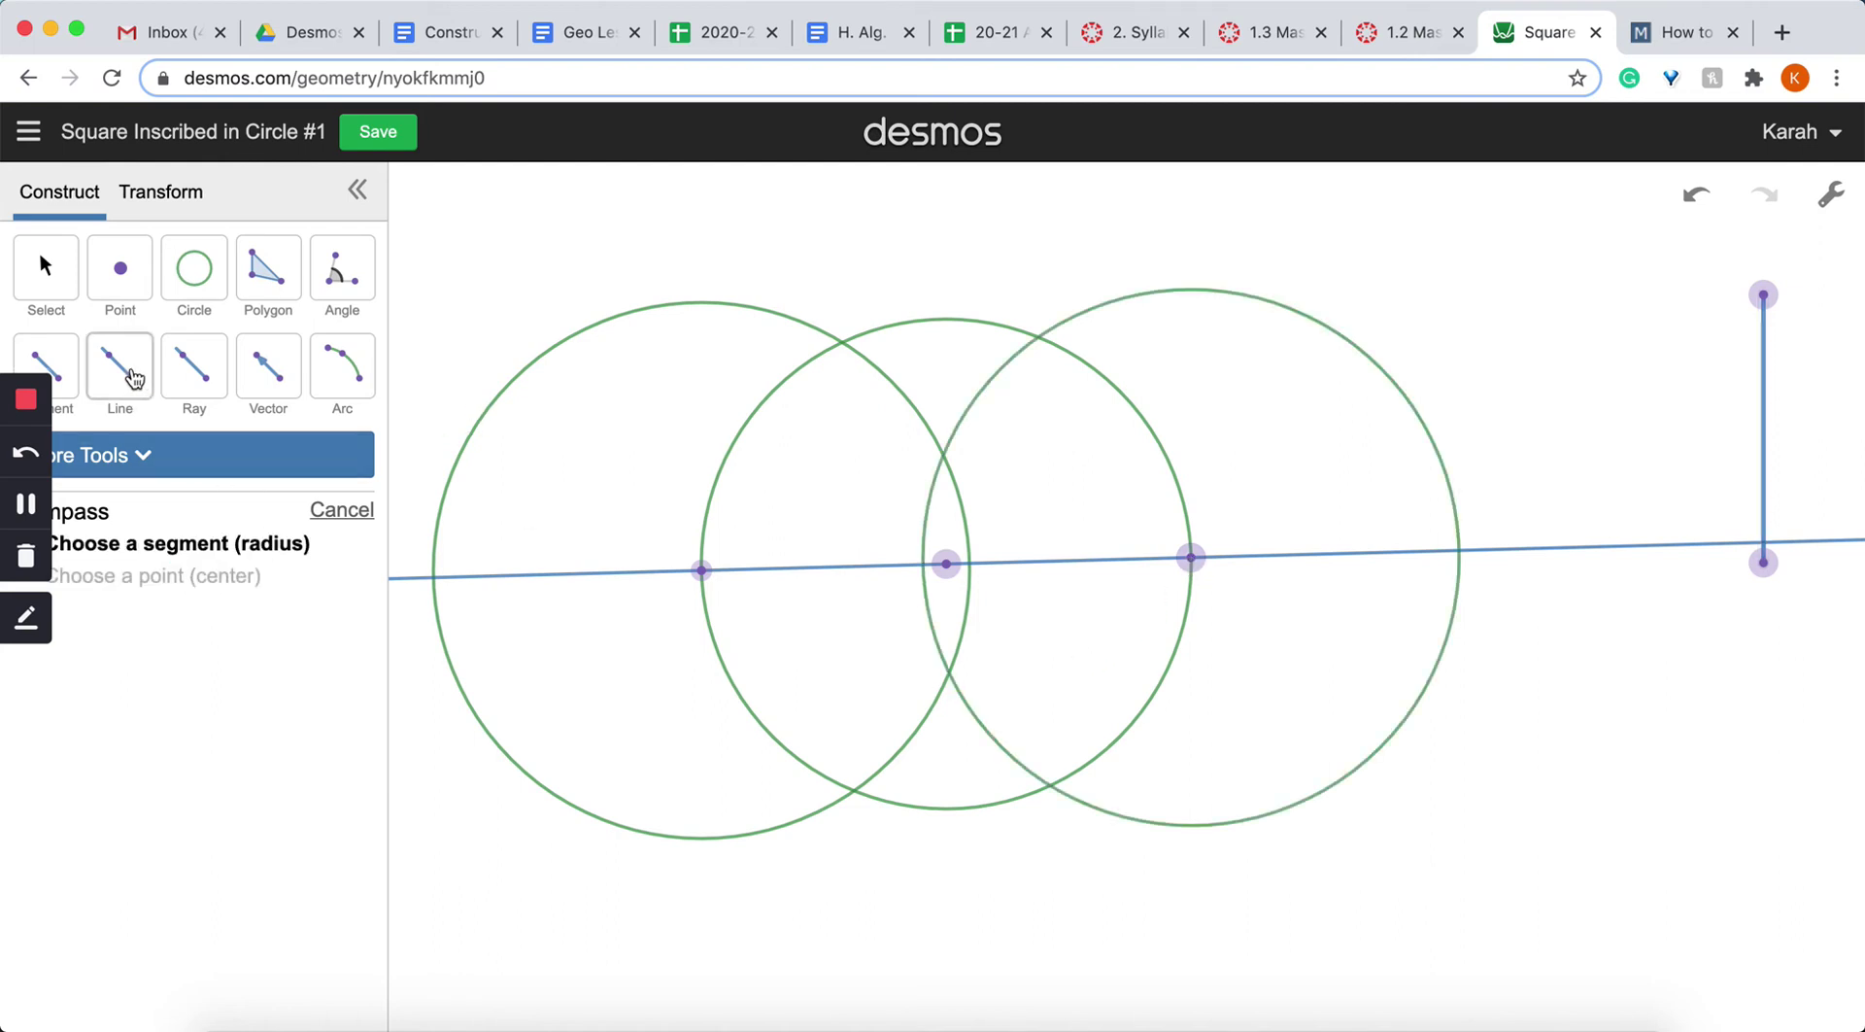
pyautogui.click(944, 456)
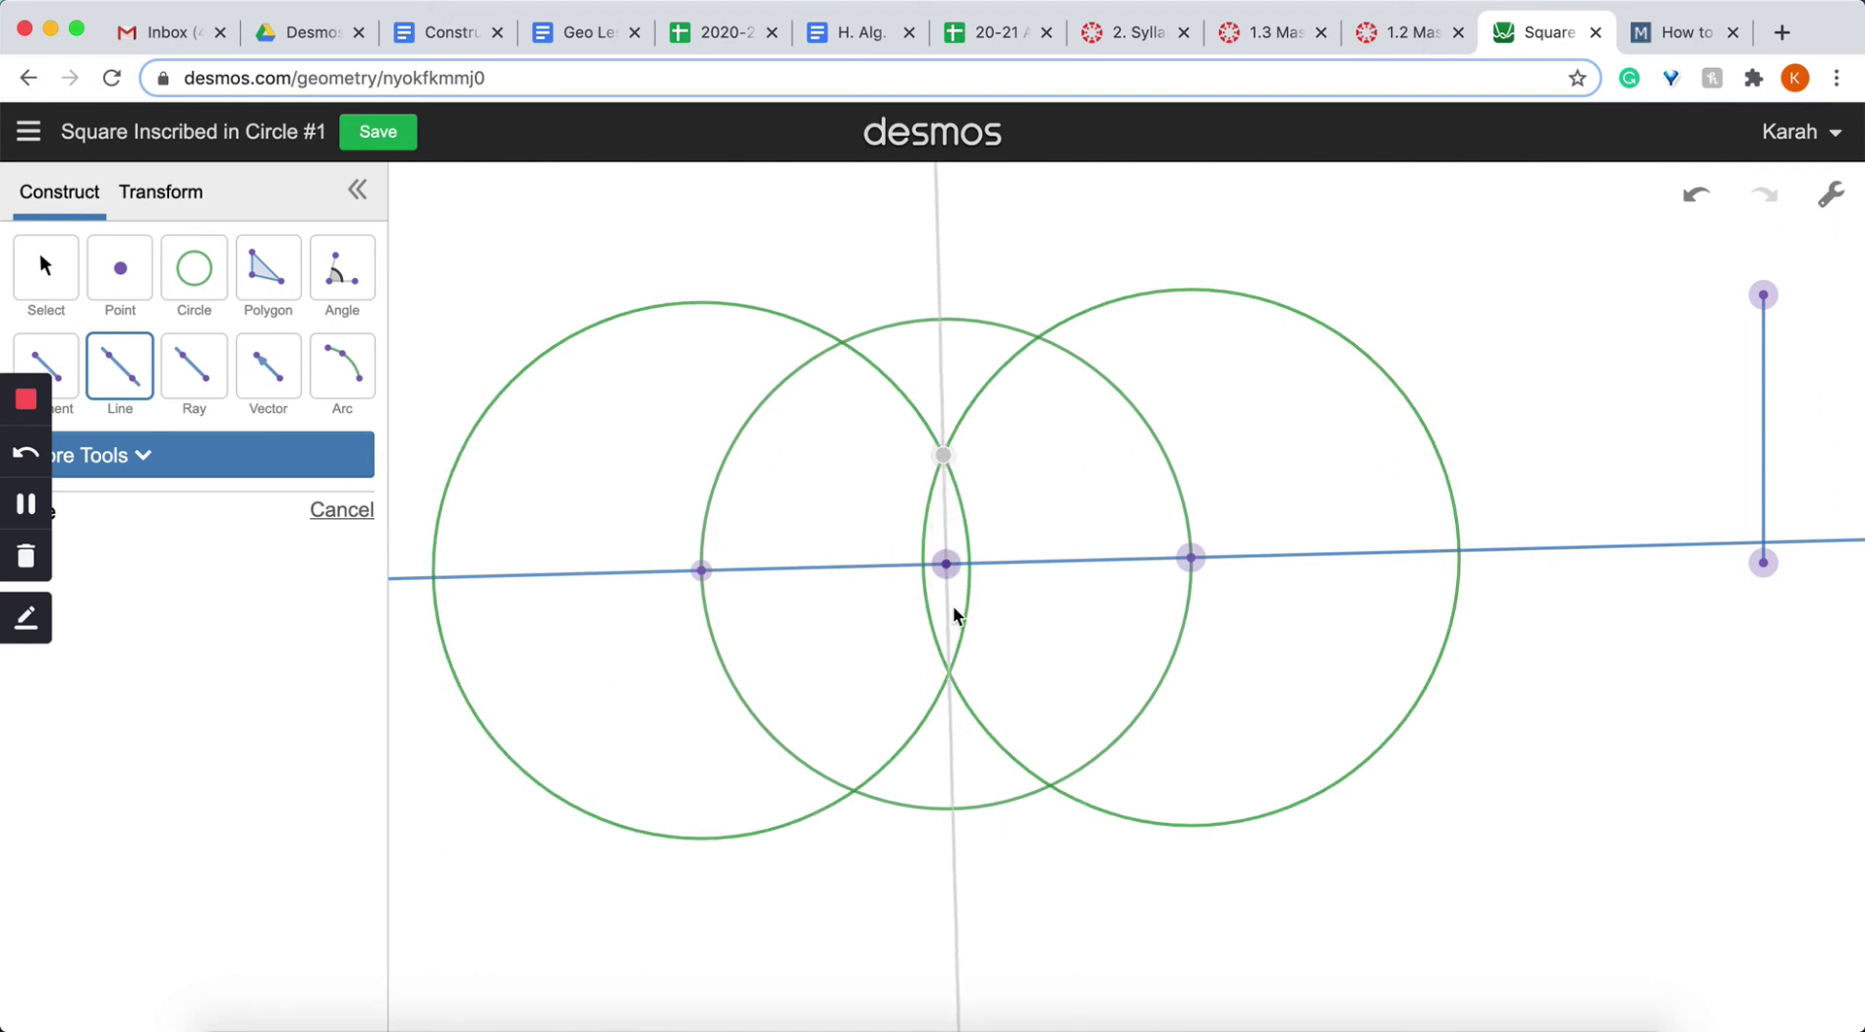
pyautogui.click(950, 674)
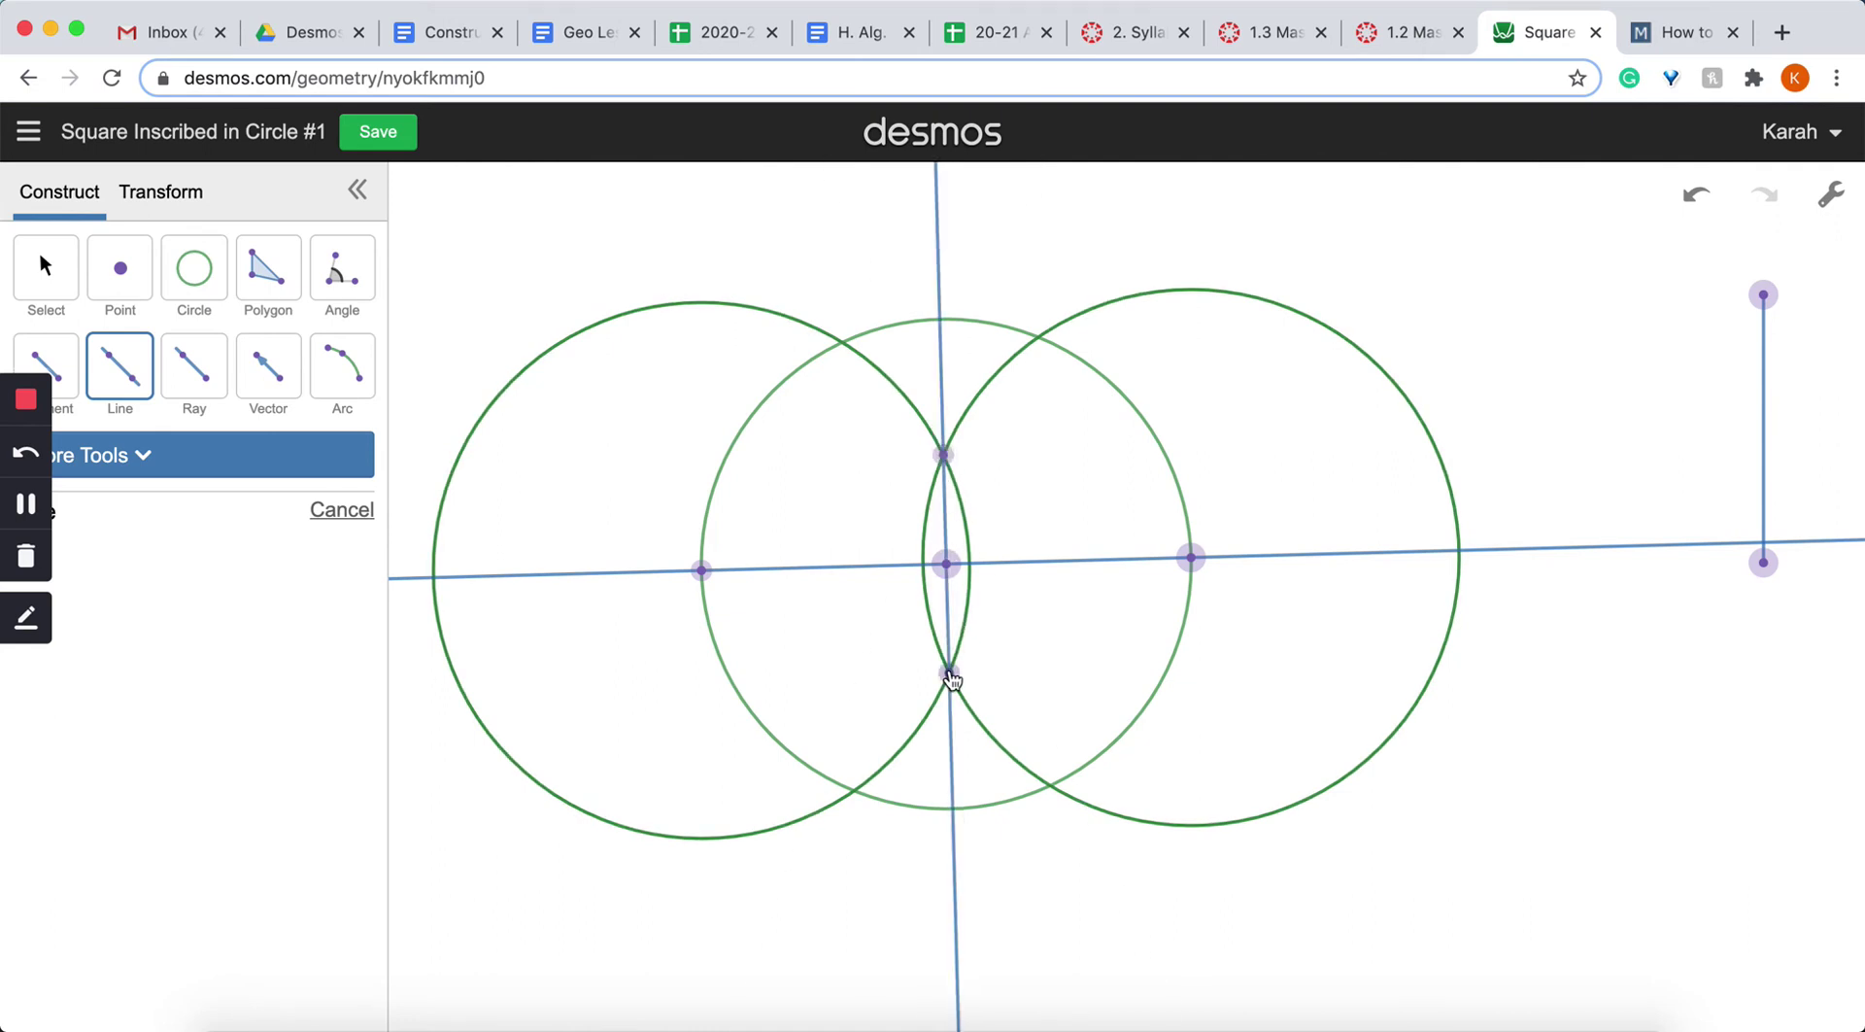
# Mark where the bisector meets the original circle at top and bottom
pyautogui.click(121, 281)
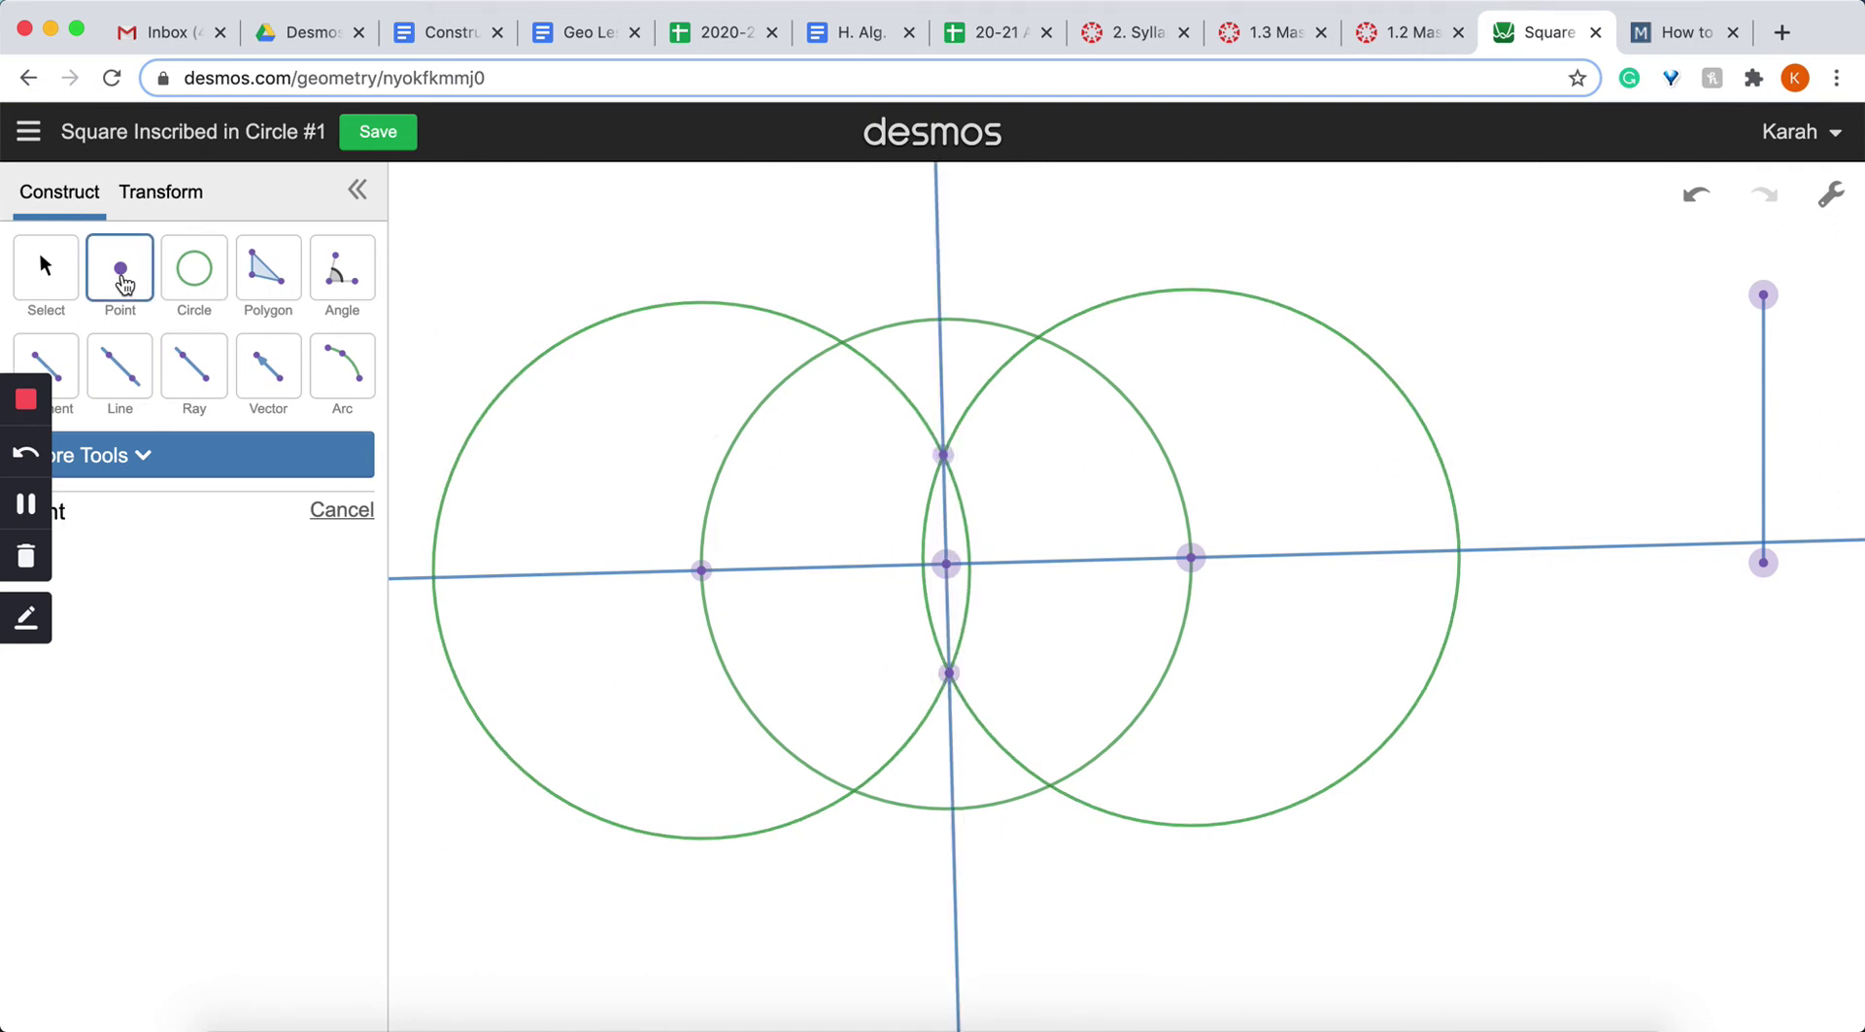
pyautogui.click(939, 320)
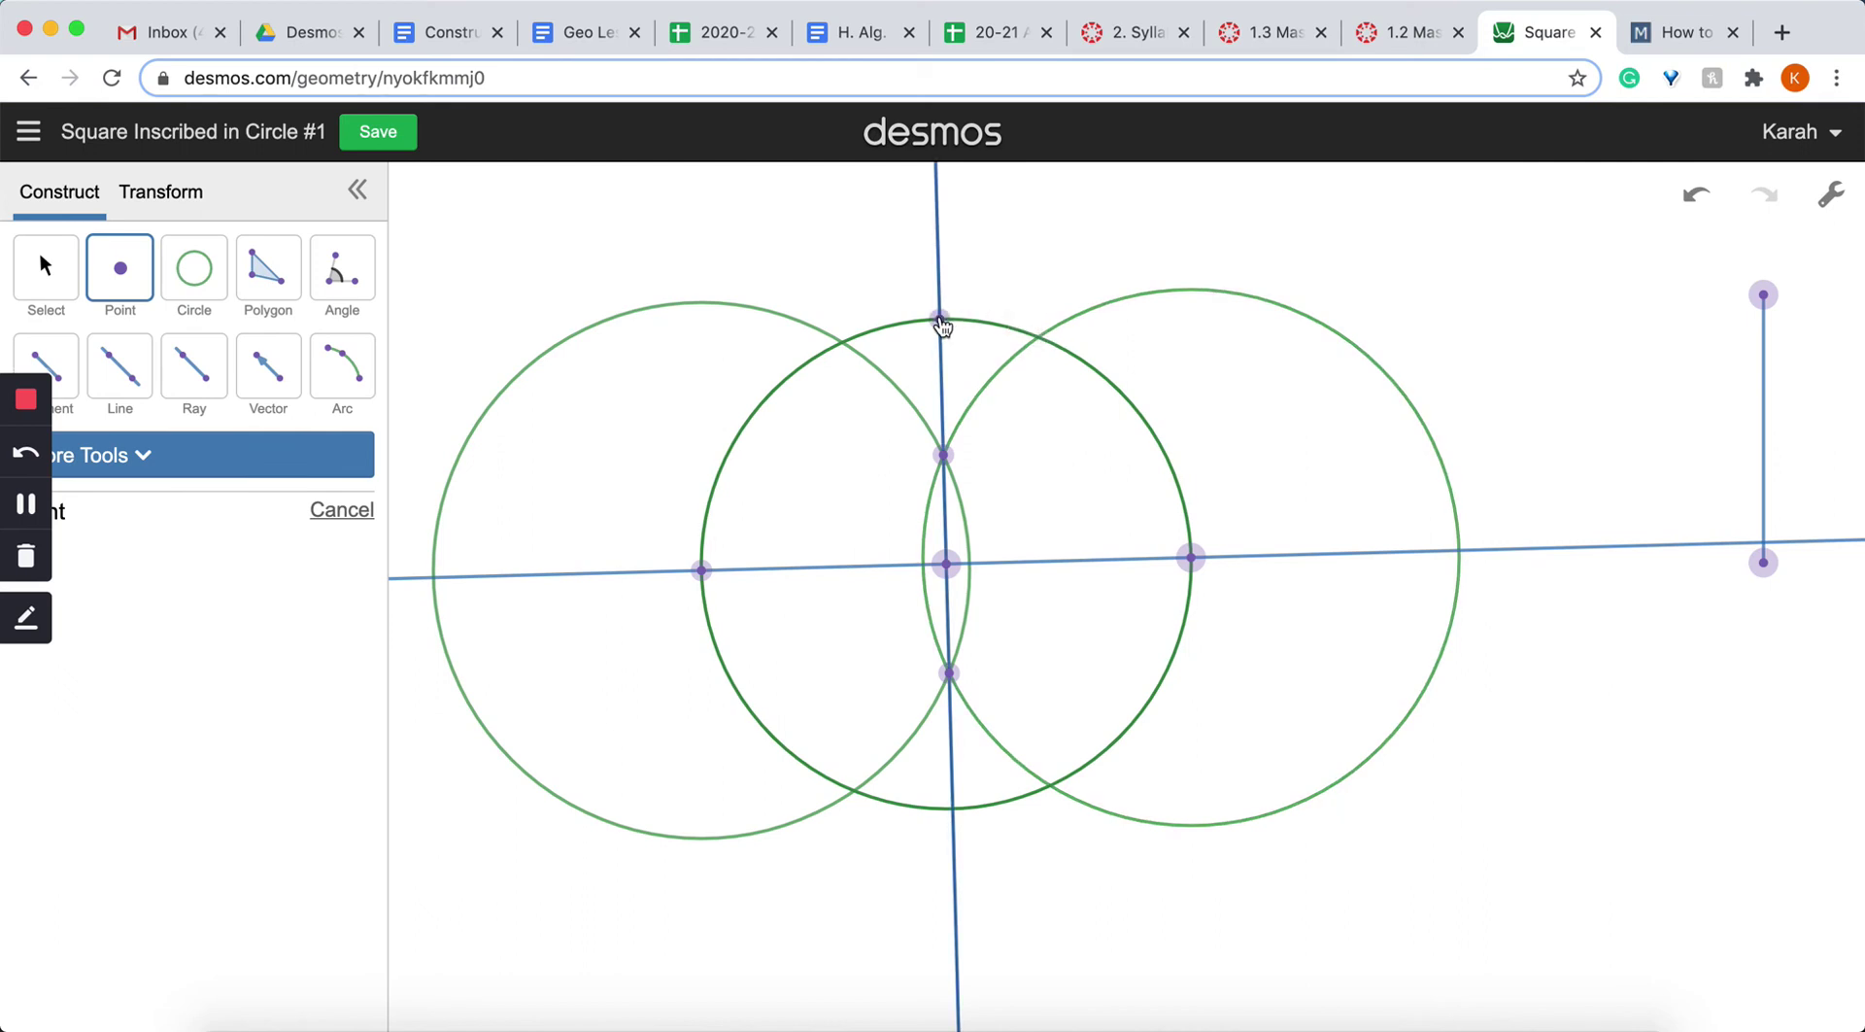
pyautogui.click(952, 810)
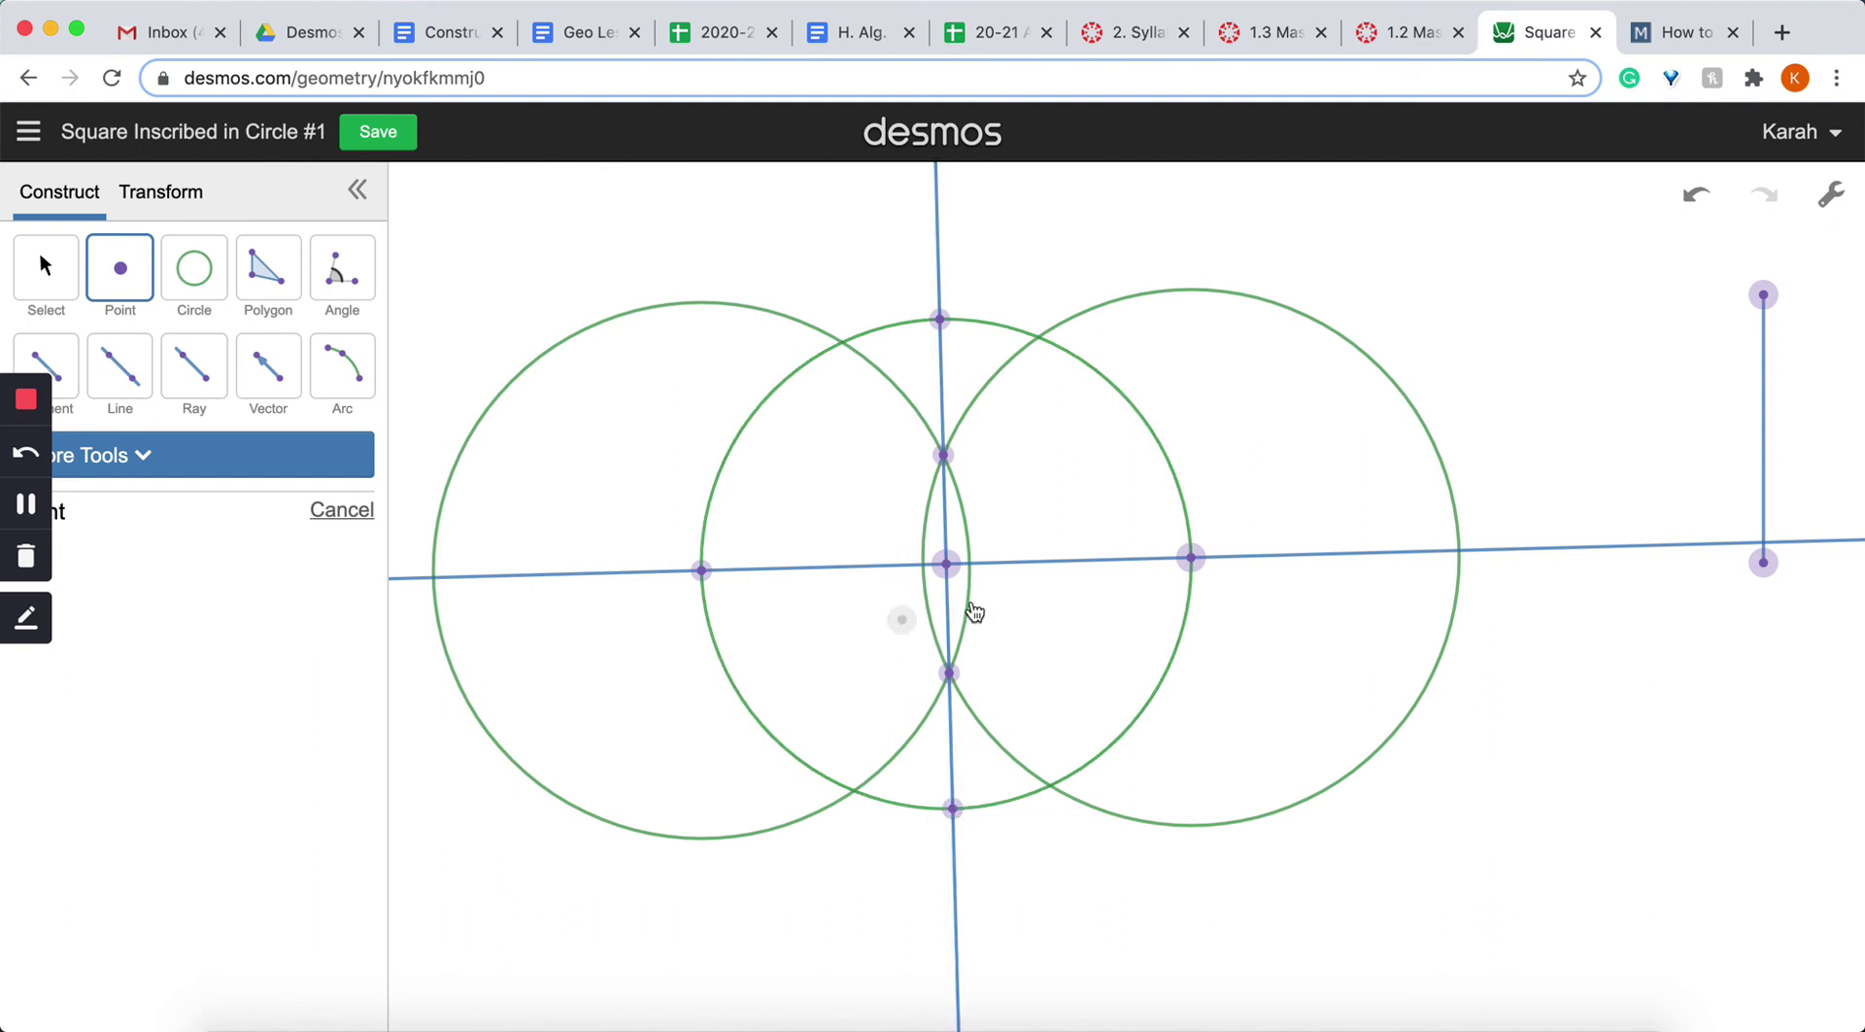
pyautogui.click(54, 373)
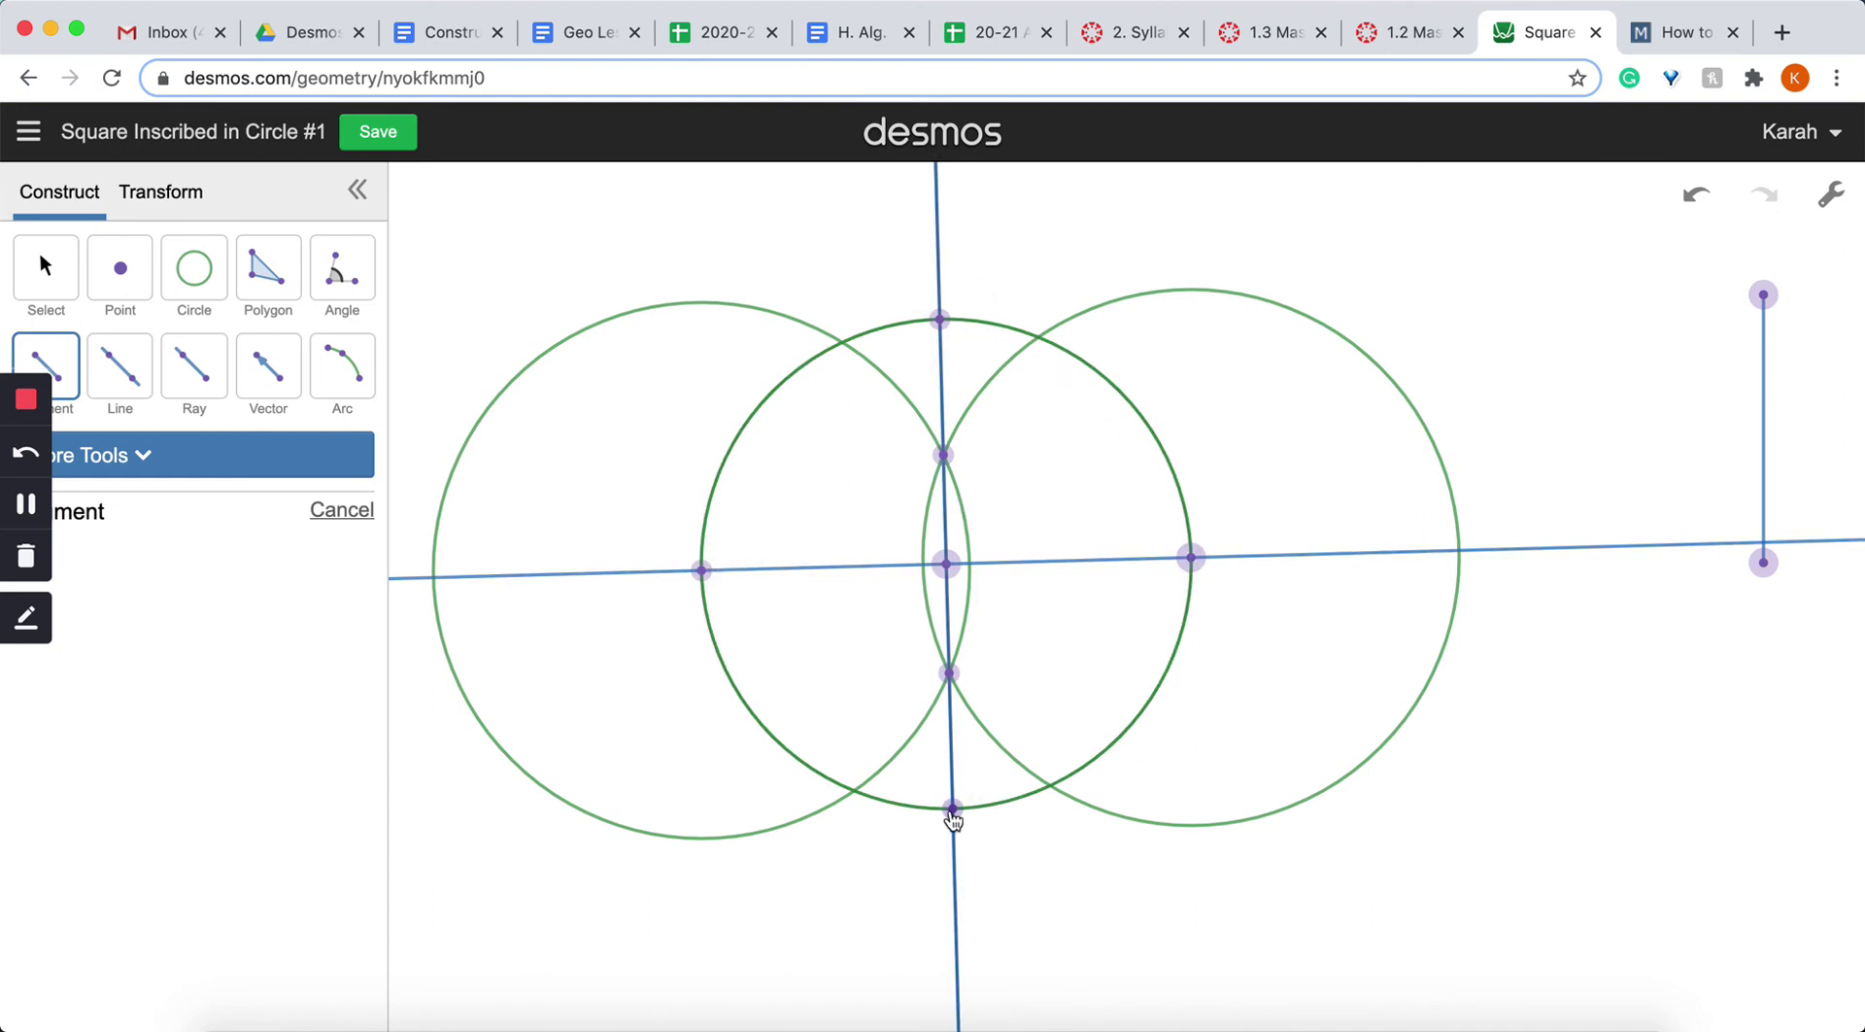
# Draw the four sides left–top, top–right, right–bottom and bottom–left to close the inscribed square
pyautogui.click(701, 570)
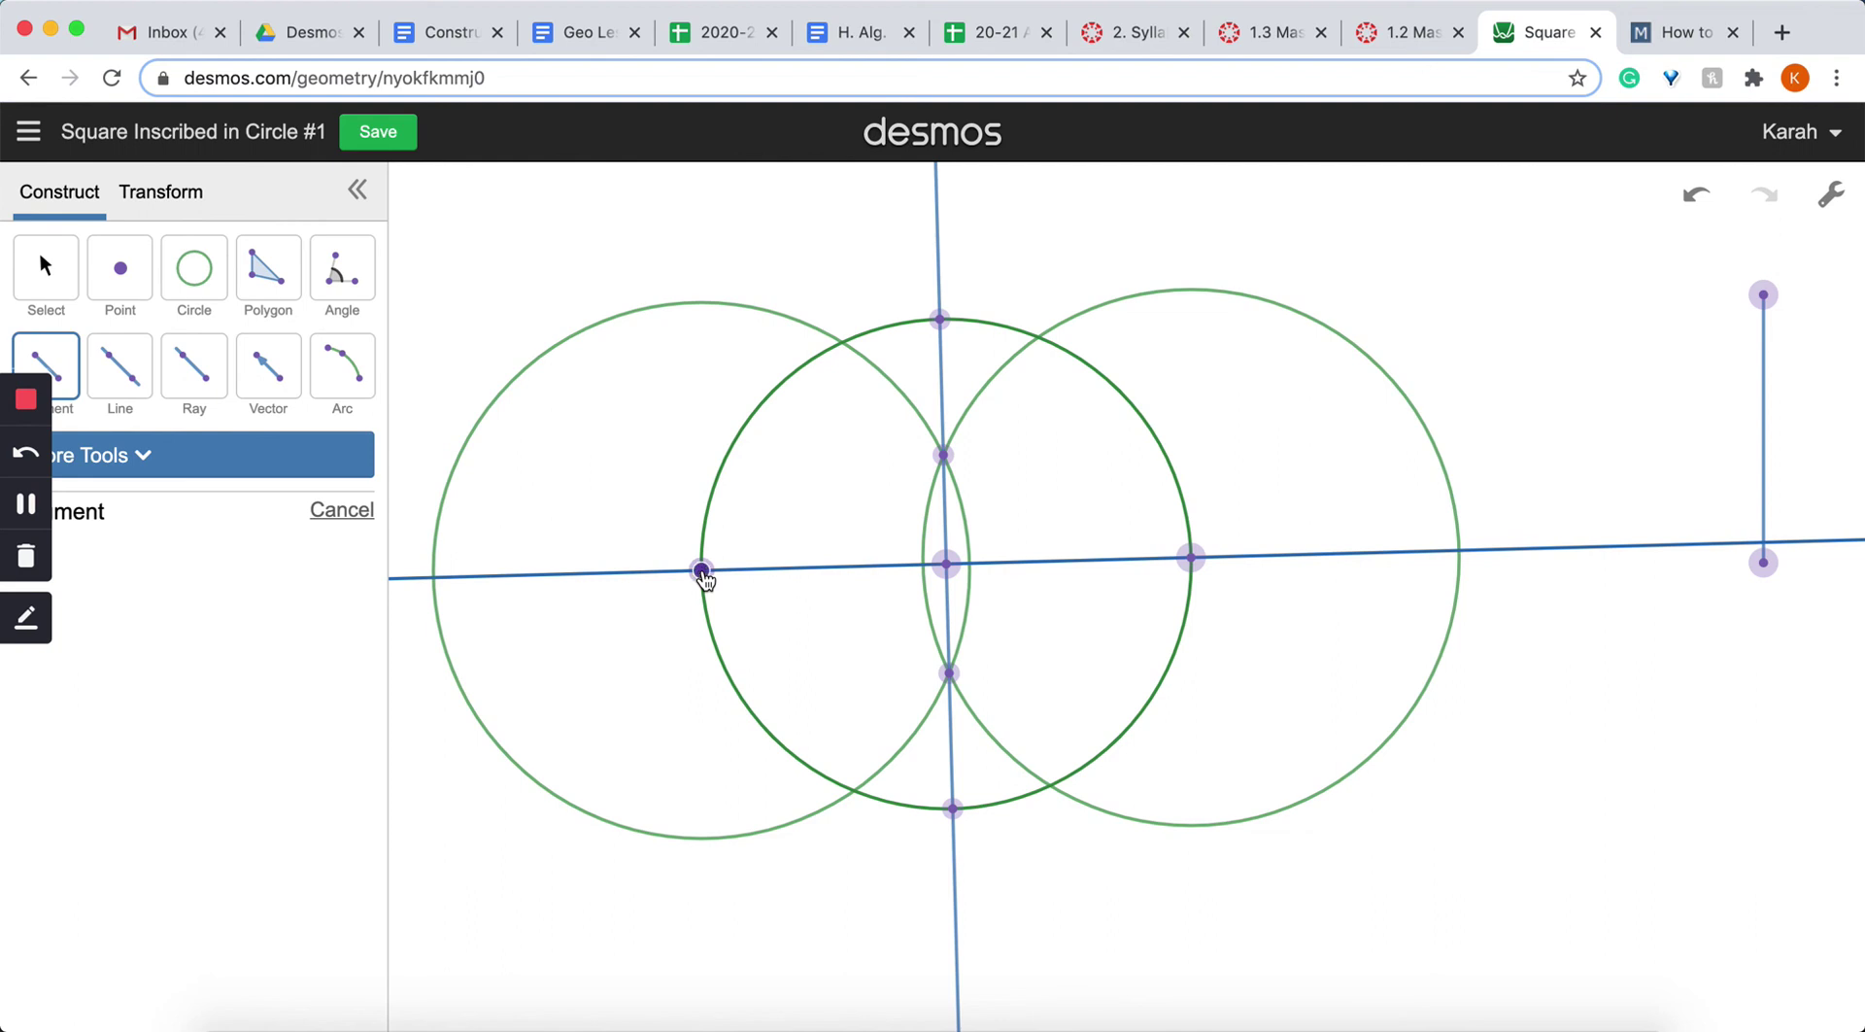
pyautogui.click(936, 325)
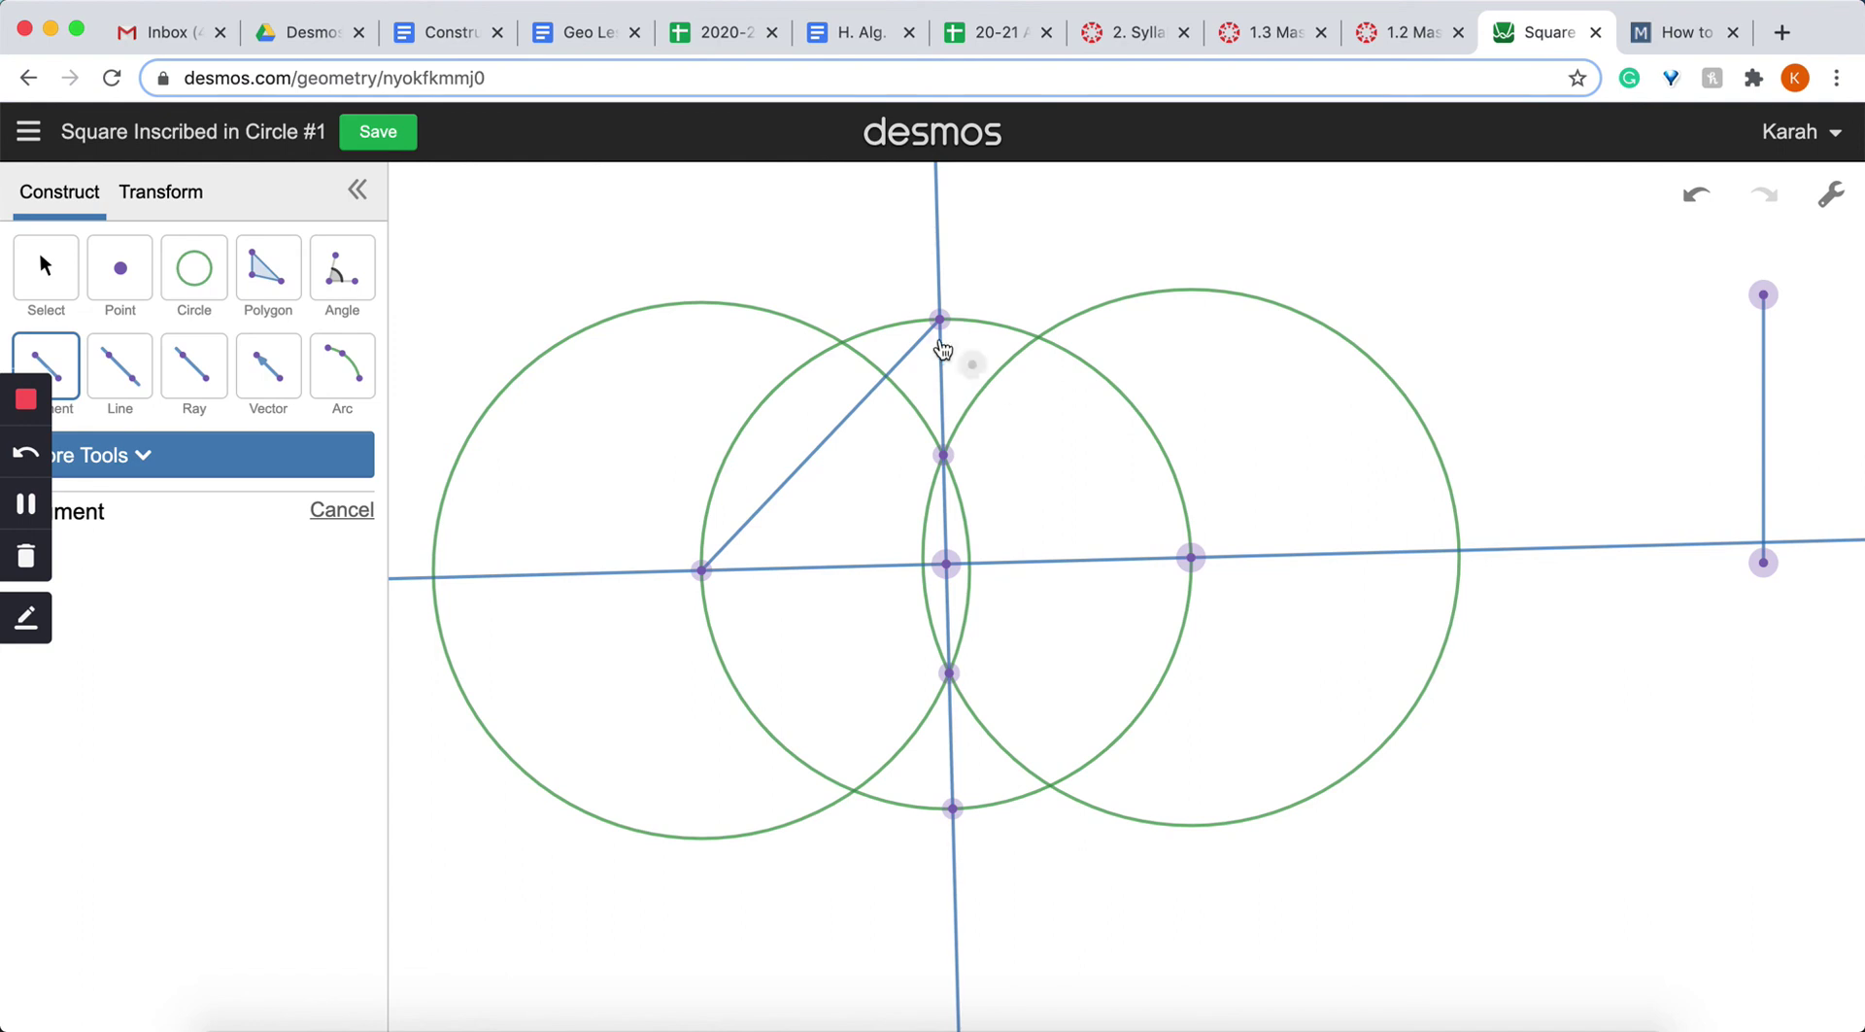
pyautogui.click(939, 319)
pyautogui.click(1191, 559)
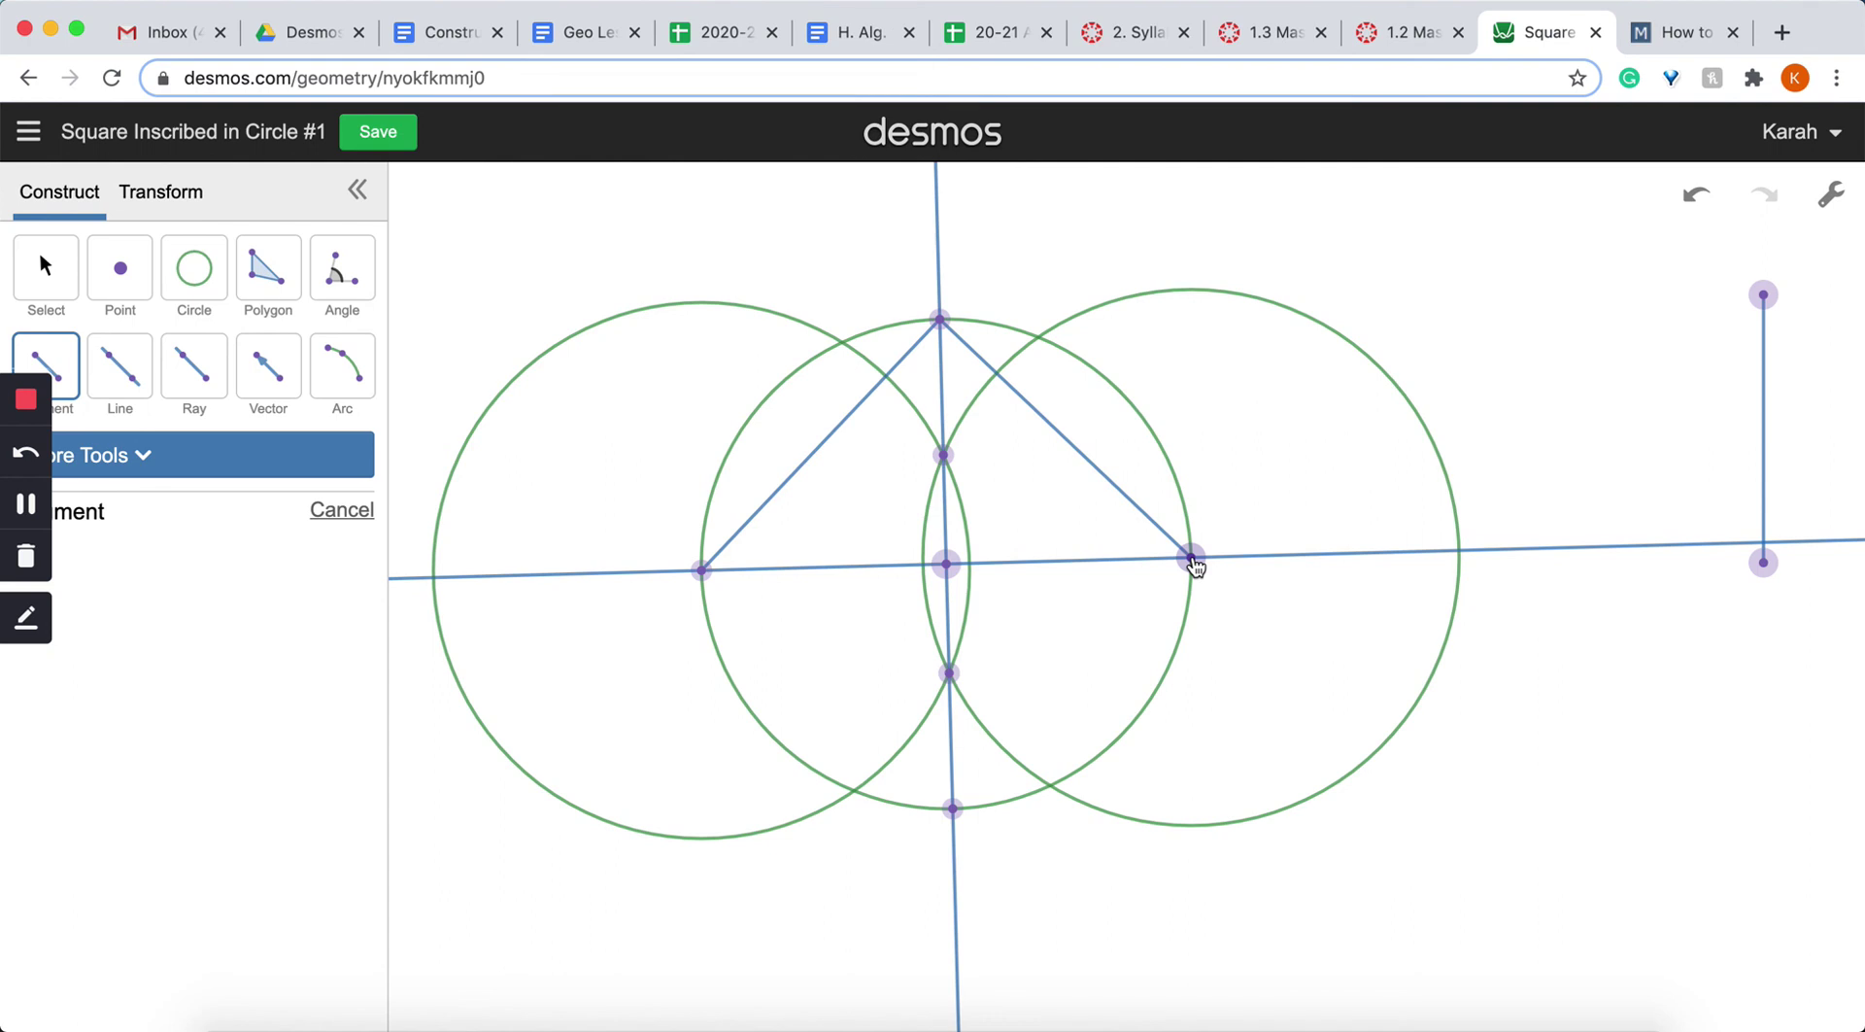
pyautogui.click(1192, 559)
pyautogui.click(953, 808)
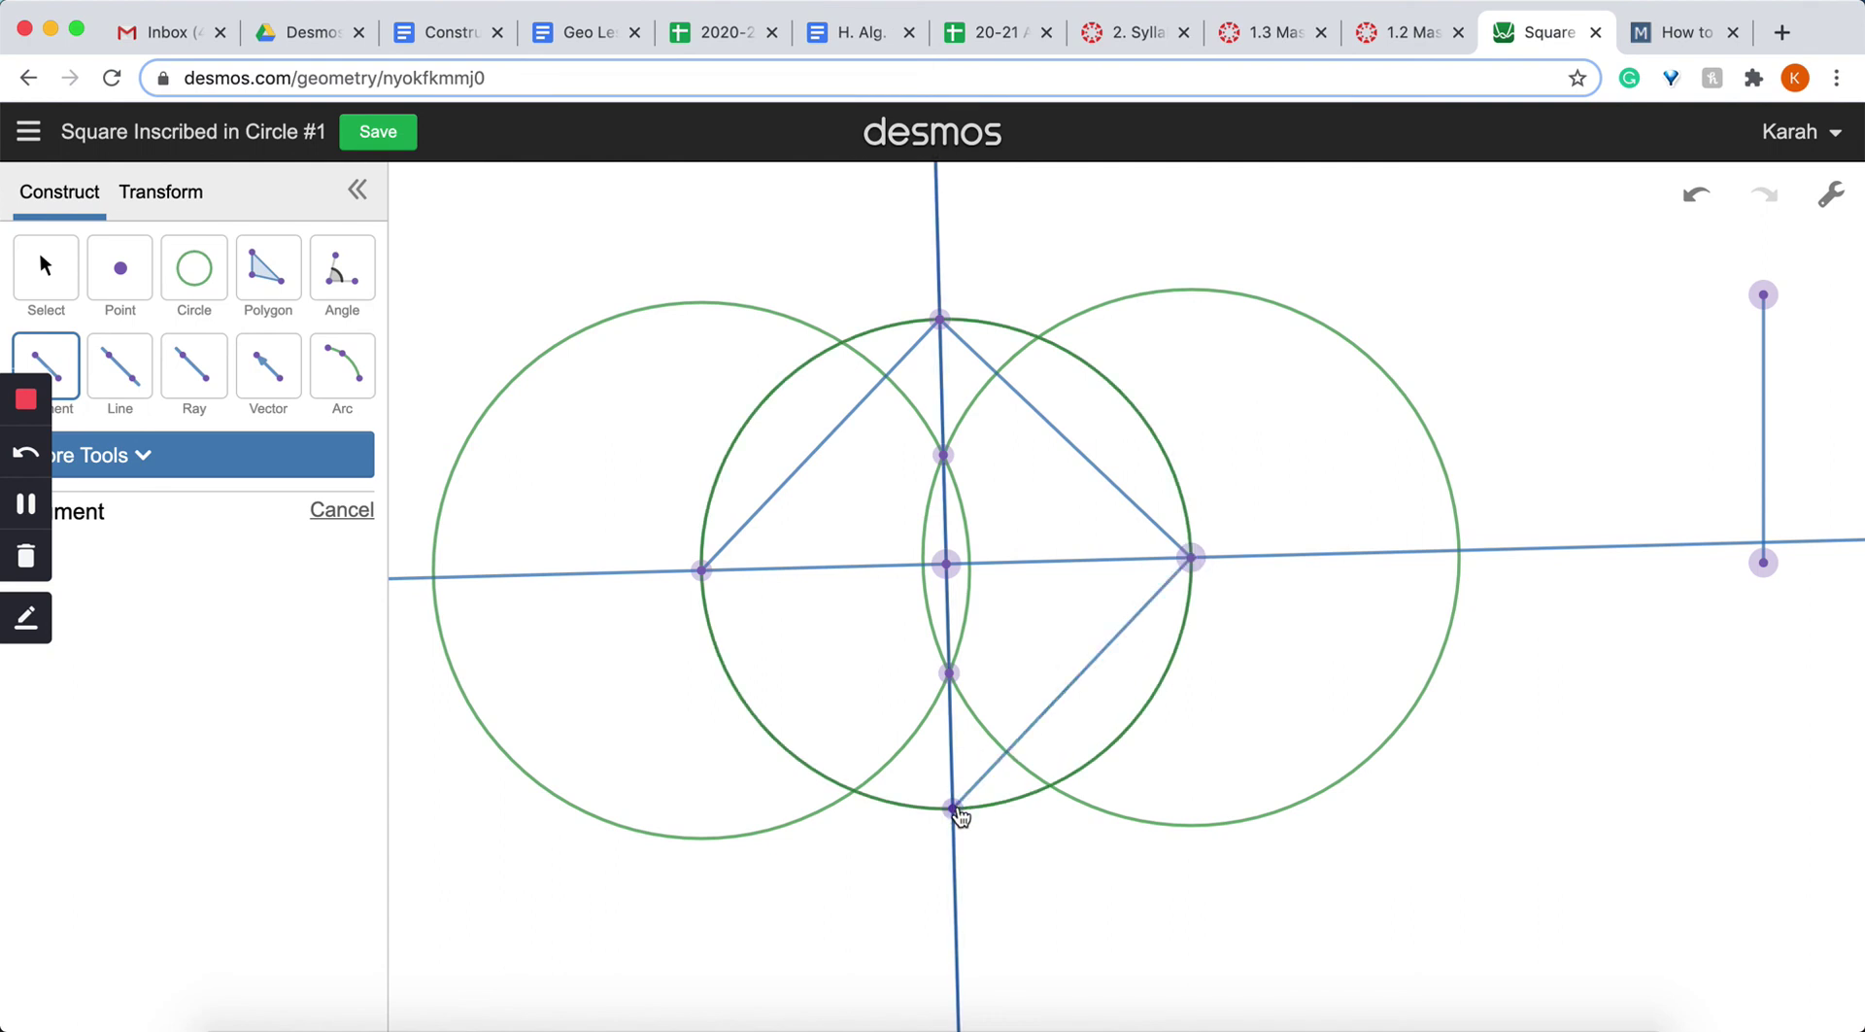
pyautogui.click(953, 808)
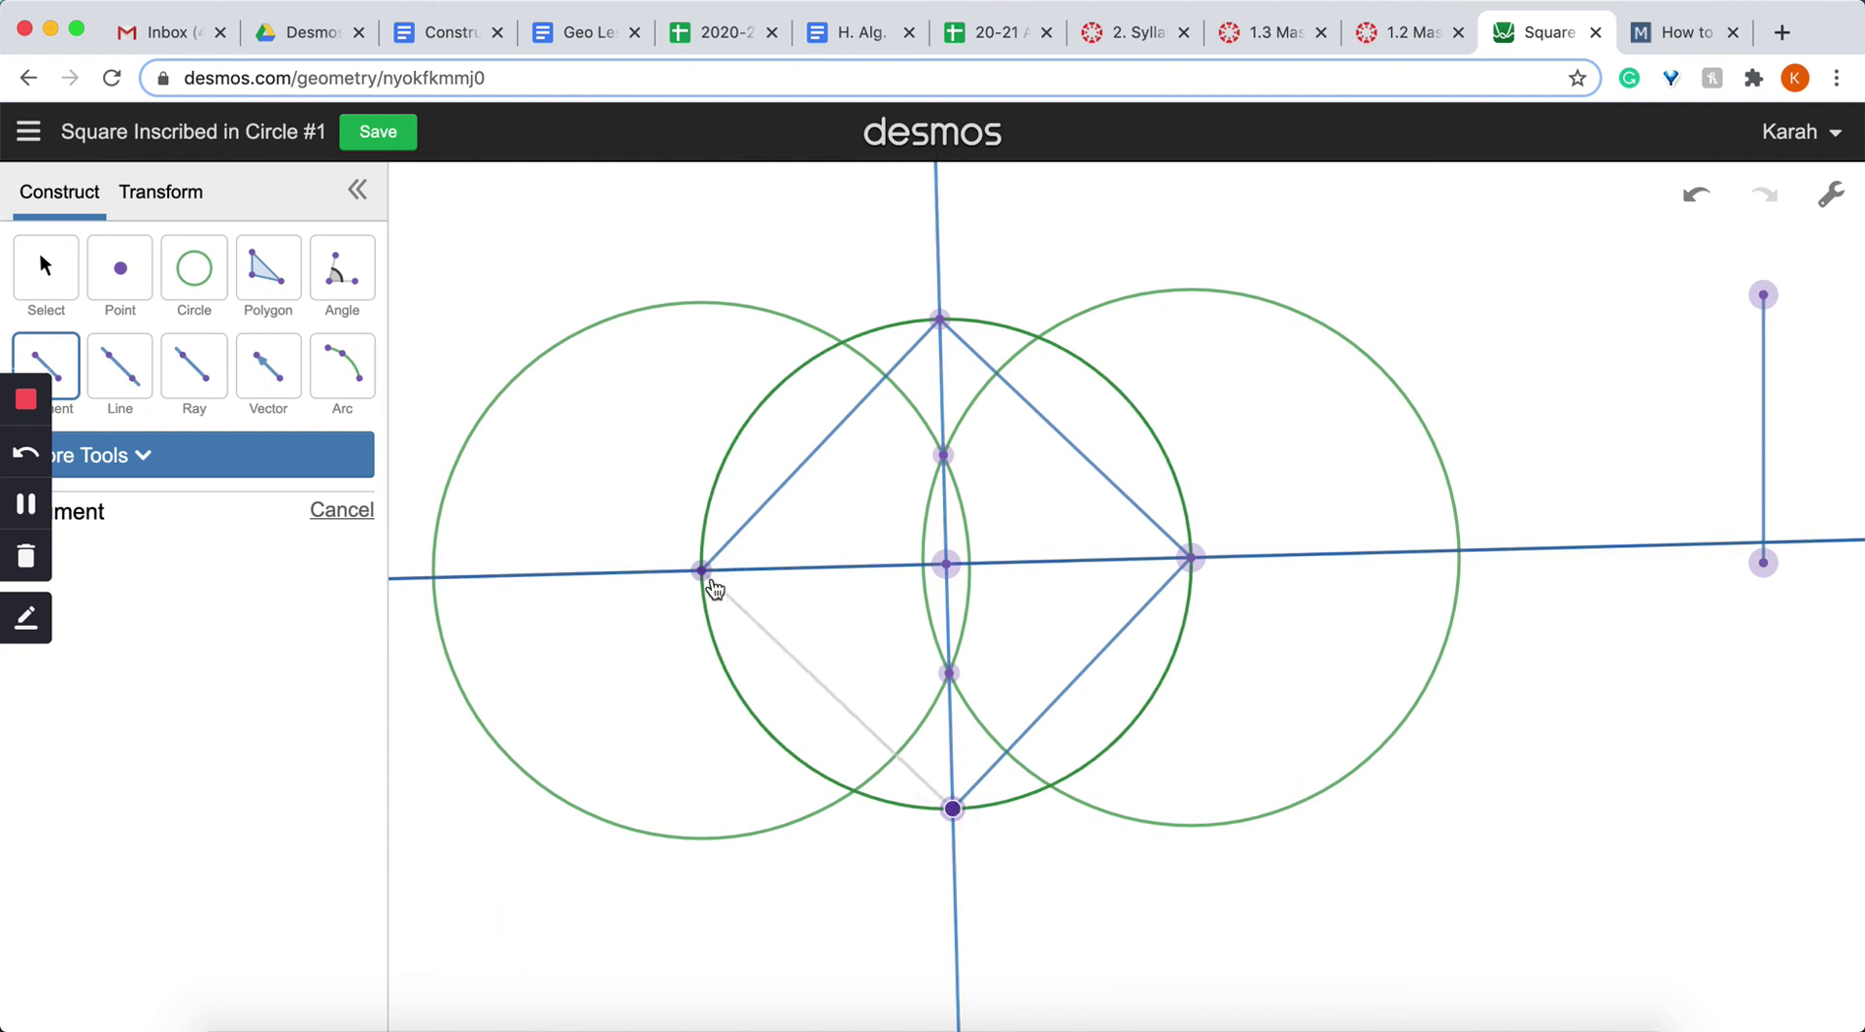
pyautogui.click(952, 806)
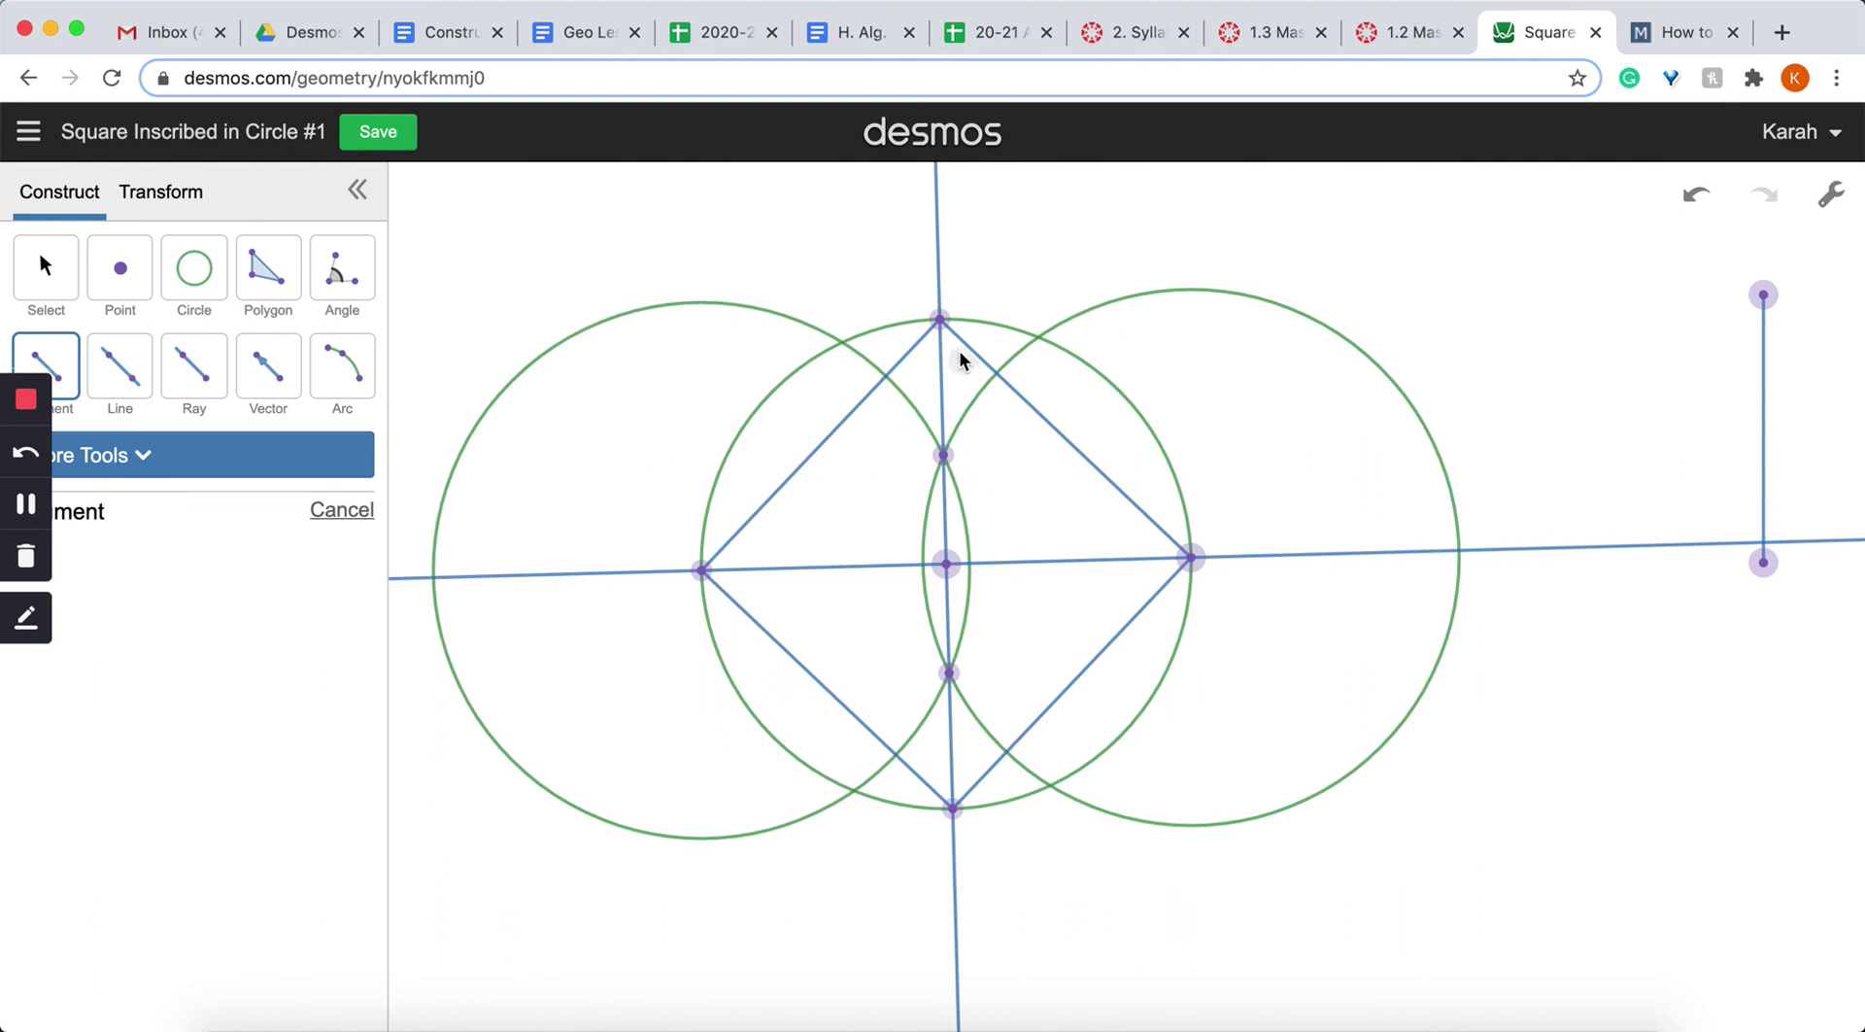